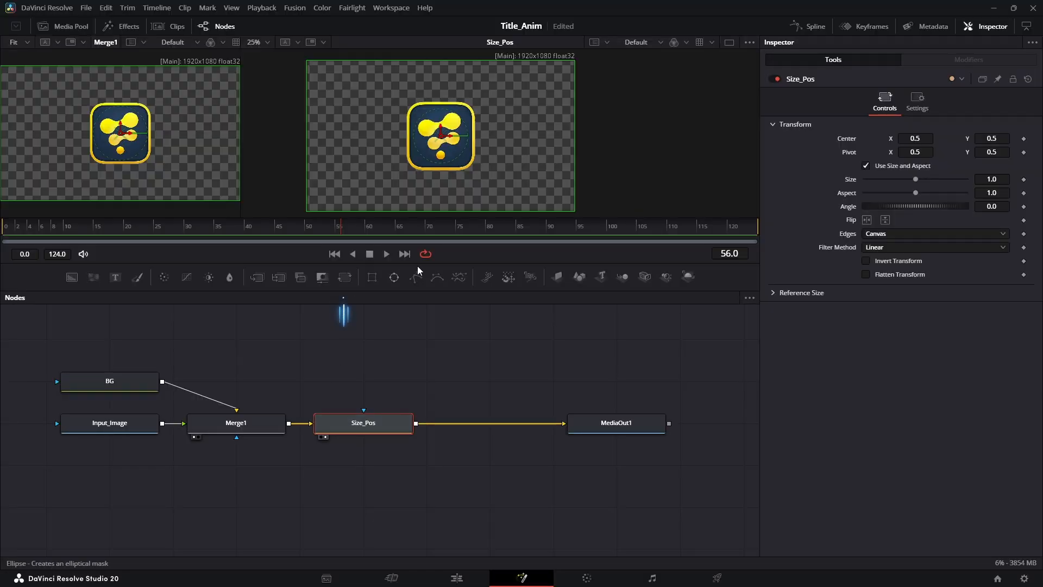
- Add a Transform node named Size_Anim between Size_Pos and MediaOut1 and show it in the second viewer
left_click(343, 279)
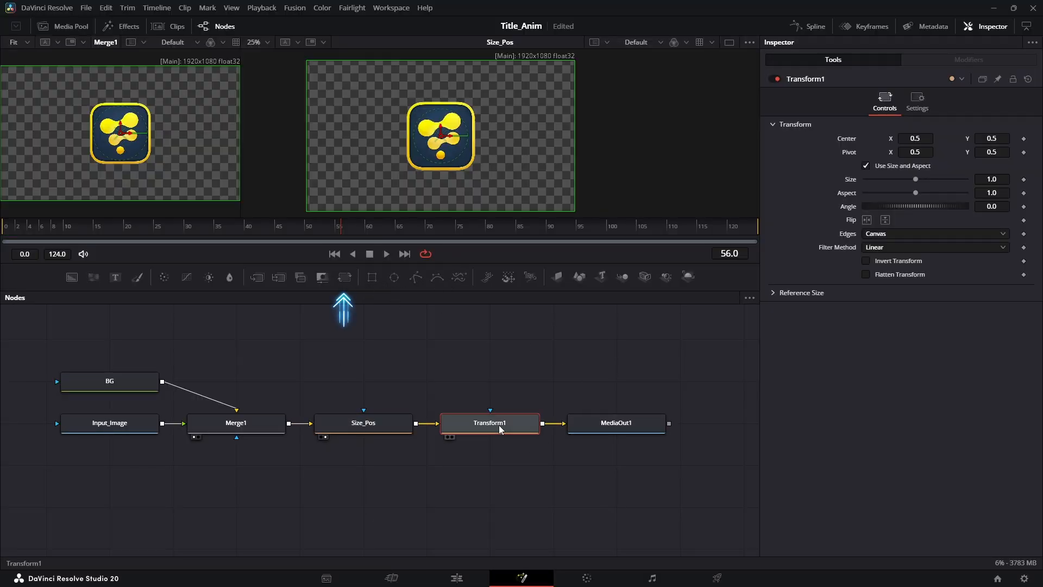
key("F2")
type("Size_Anim")
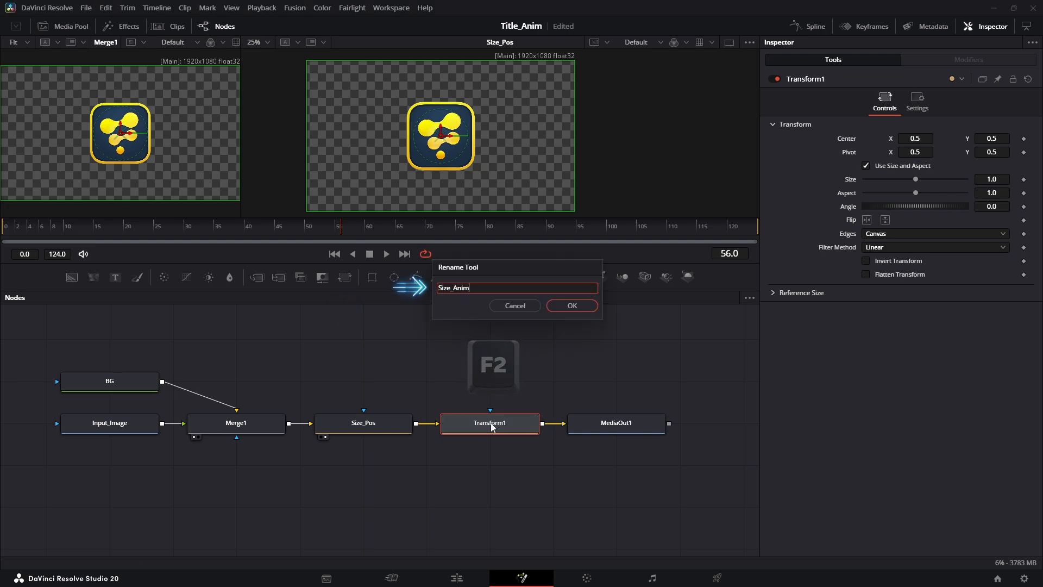
key("Return")
key("2")
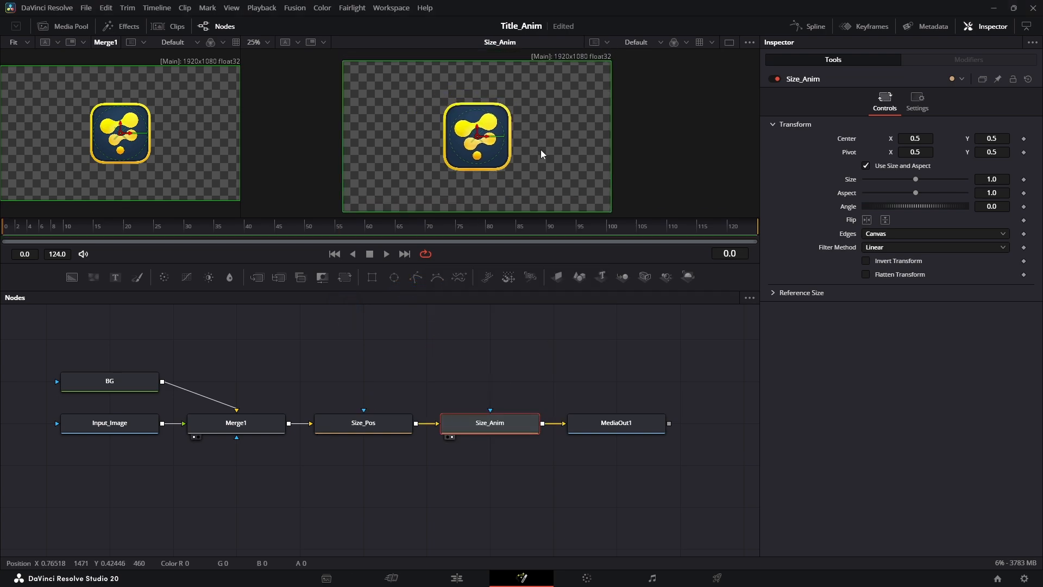
- Keyframe the Size of Size_Anim from 0 at frame 0 to 1.0 at frame 30
left_click_drag(3, 224, 68, 225)
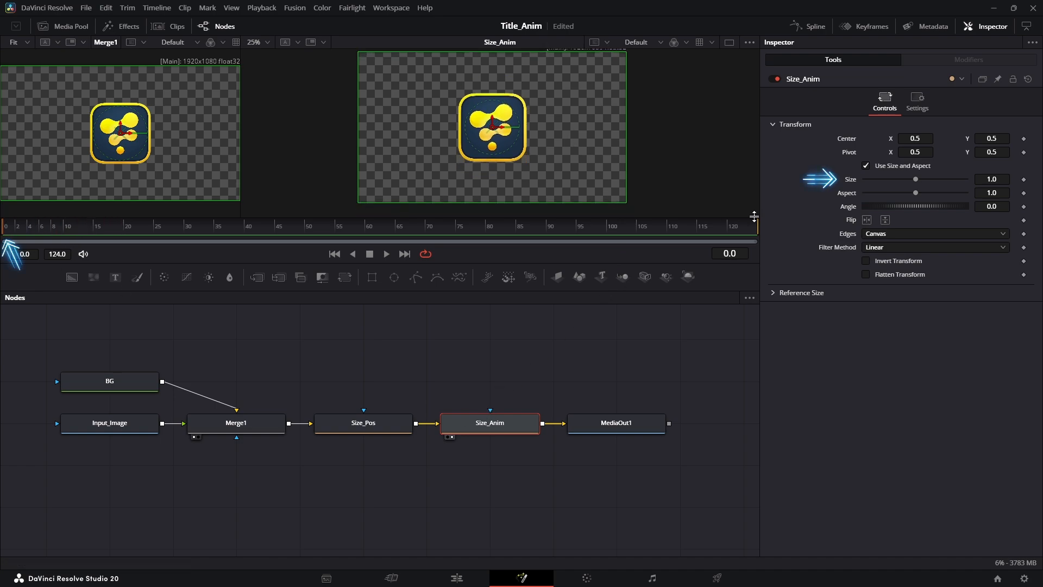
left_click_drag(916, 180, 799, 183)
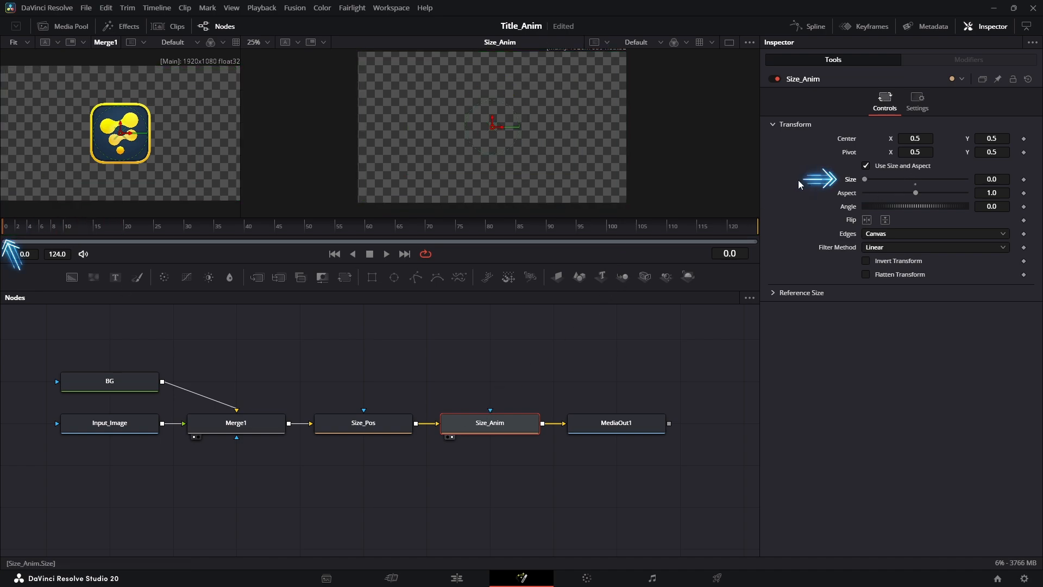
left_click(1024, 180)
left_click(186, 229)
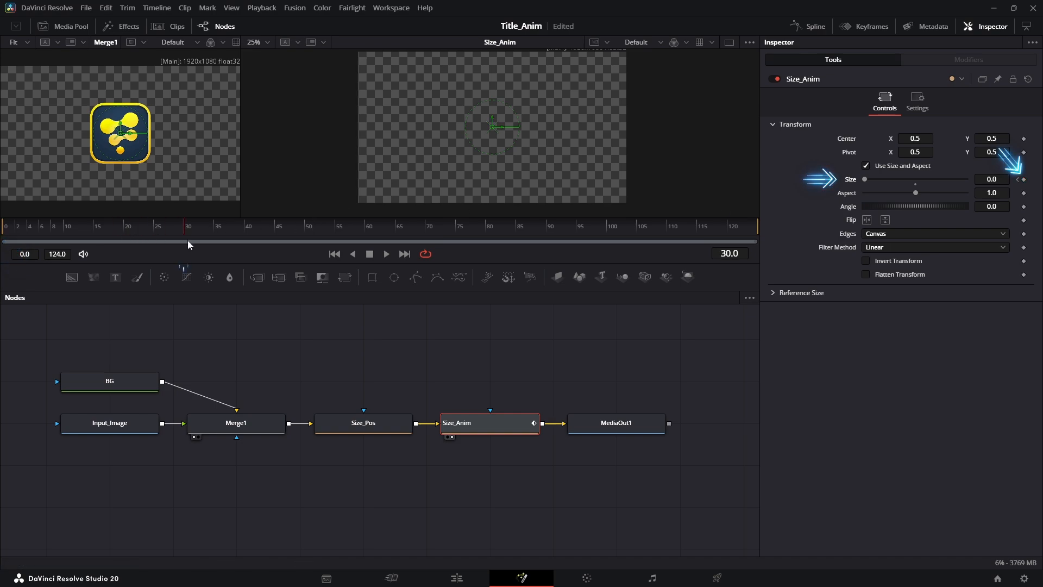
left_click_drag(865, 179, 917, 179)
left_click(1005, 179)
type("1")
key("Tab")
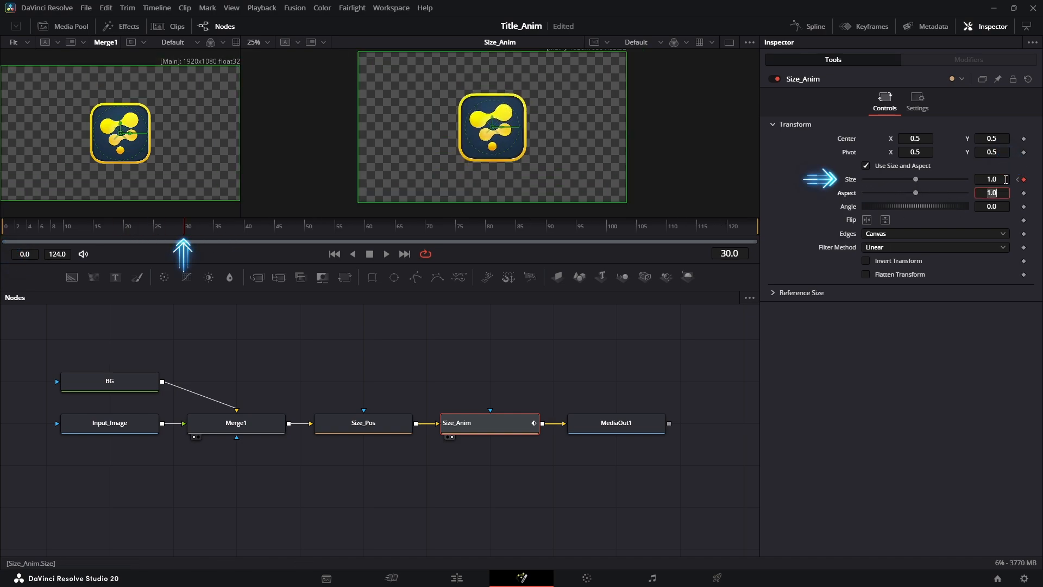
- Play back the Size_Anim scale animation from frame 0
left_click(161, 231)
left_click_drag(161, 230, 4, 232)
key("space")
key("space")
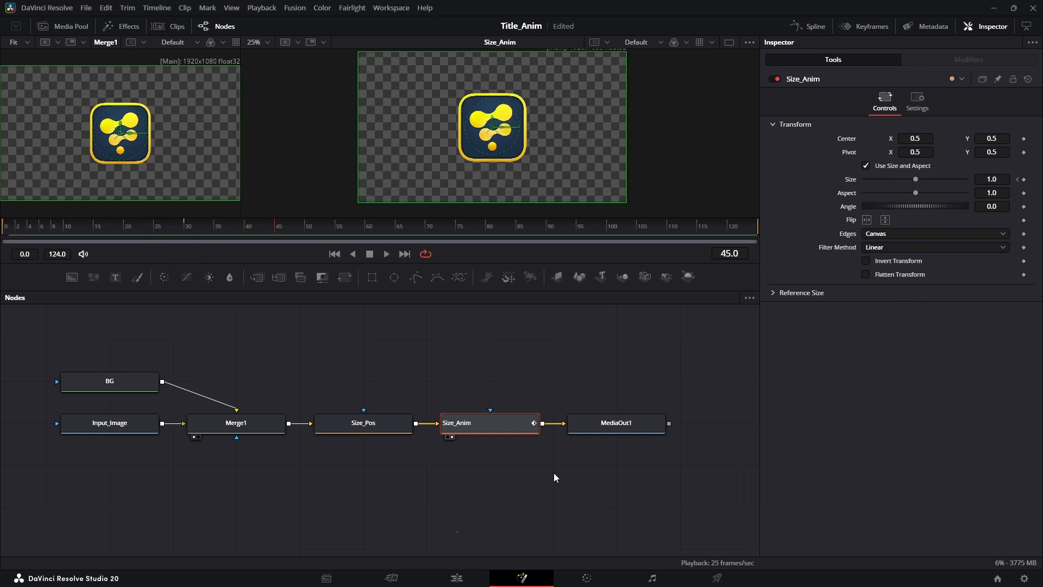
- Switch to the Edit page and play the Fusion Composition clip from just before its start
key("shift+4")
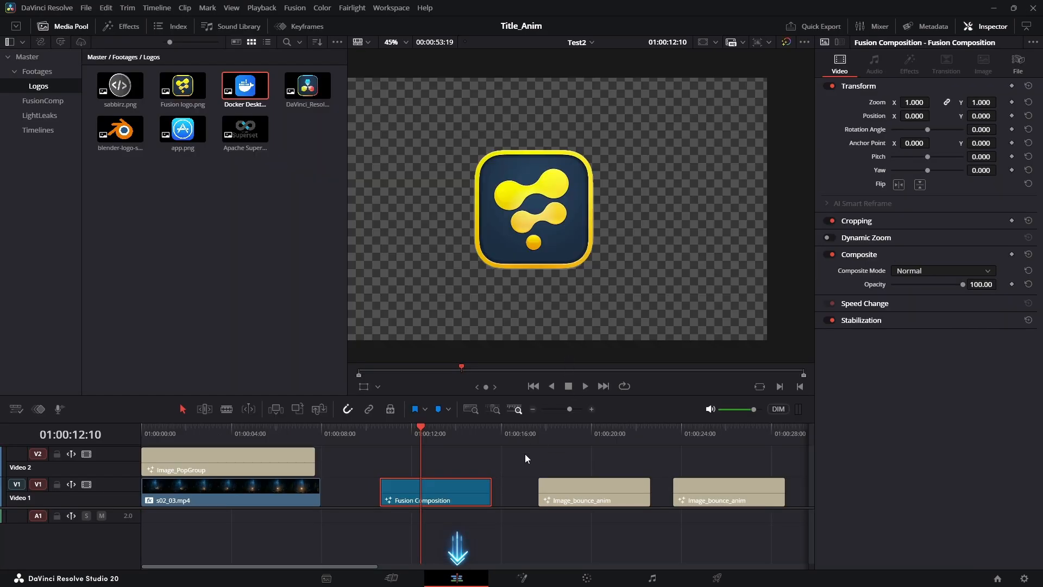
left_click(378, 435)
key("space")
- Trim the start of the Fusion Composition clip to about 01:00:12:00 and play it from the new start
left_click_drag(380, 500, 414, 500)
left_click(412, 430)
key("space")
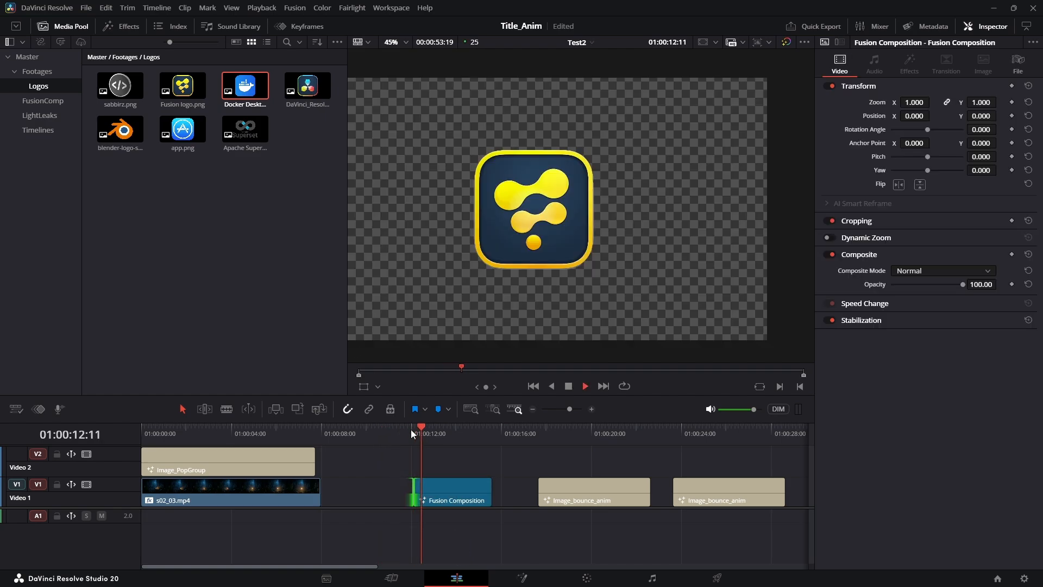
key("space")
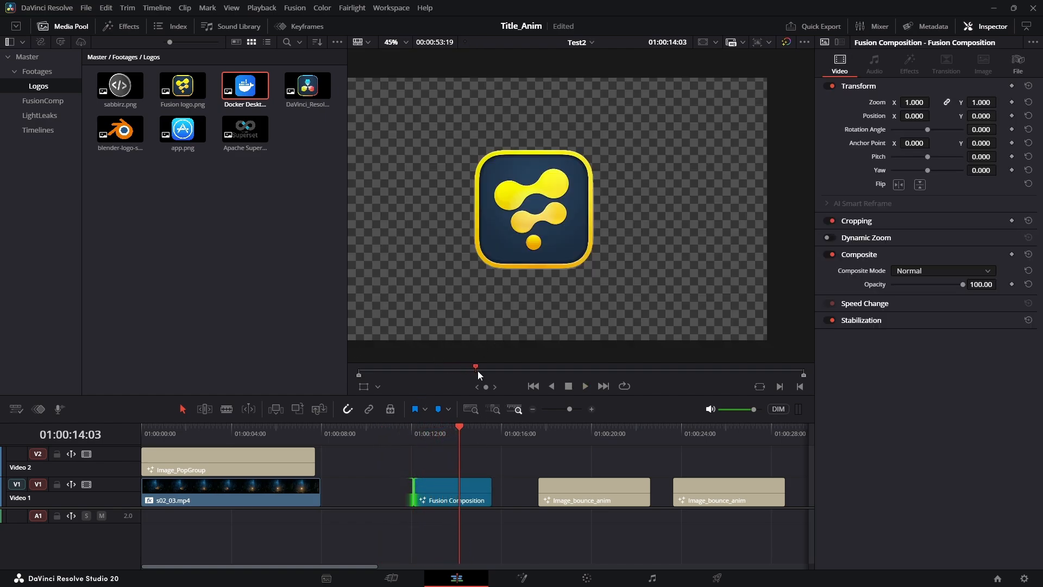
left_click(412, 440)
key("space")
- Undo the trim of the Fusion Composition clip and play it again from its original start
key("space")
key("ctrl+z")
left_click(373, 432)
key("space")
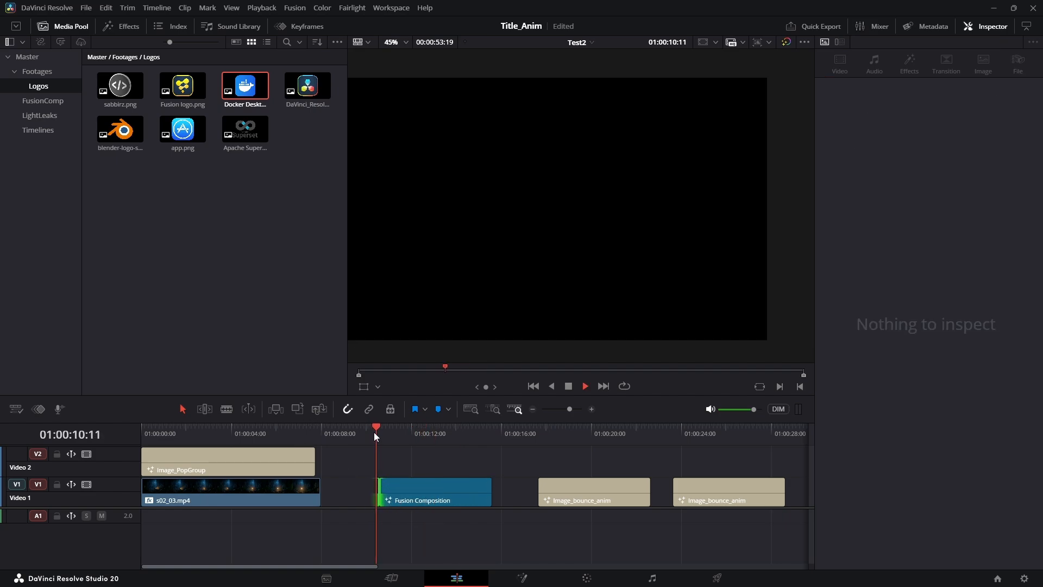
- Select the Image_PopGroup clip on Video 2 and play it from the beginning of the timeline
key("space")
left_click(453, 483)
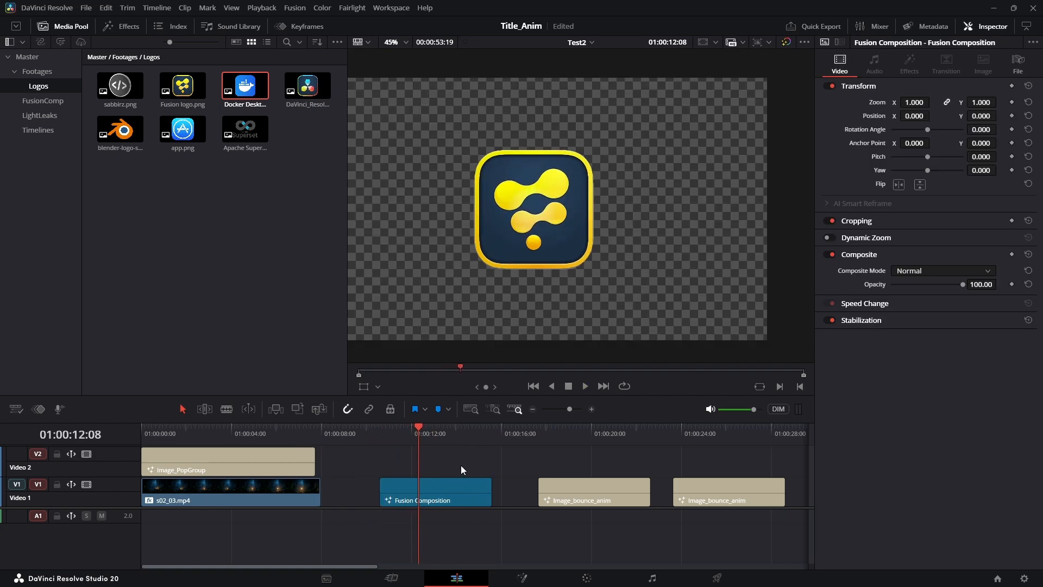
left_click(172, 467)
key("Home")
key("space")
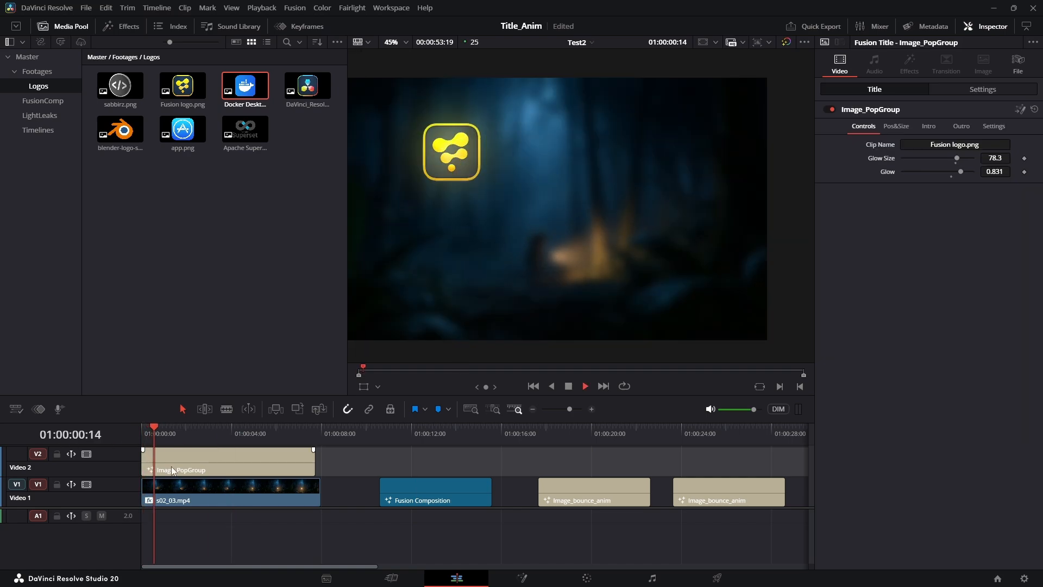
key("space")
- Trim the start of the Image_PopGroup clip to about 01:00:03:00, preview it, and extend the start back to the timeline's beginning
left_click_drag(148, 464, 208, 464)
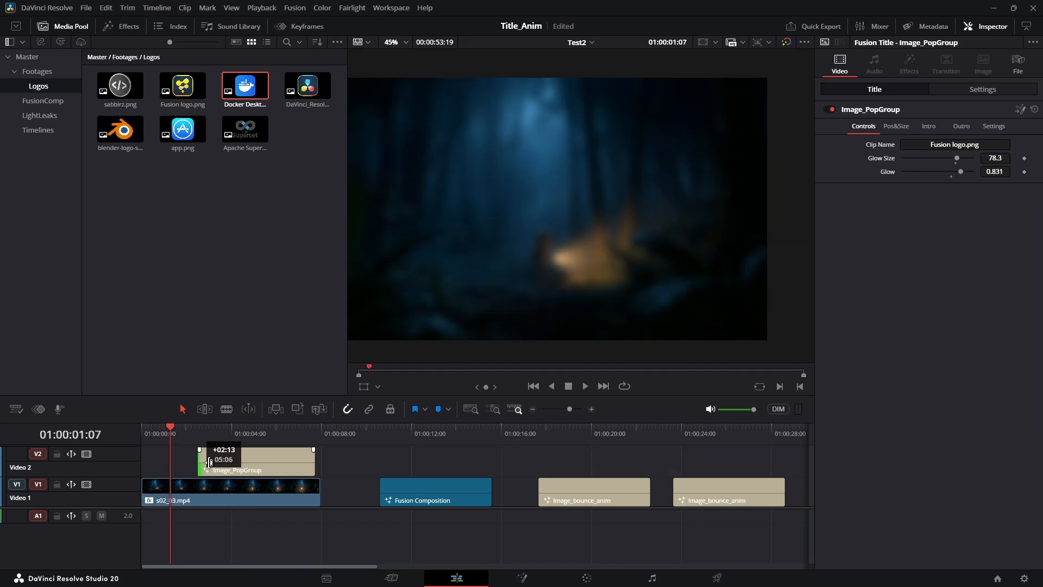
left_click(202, 445)
key("space")
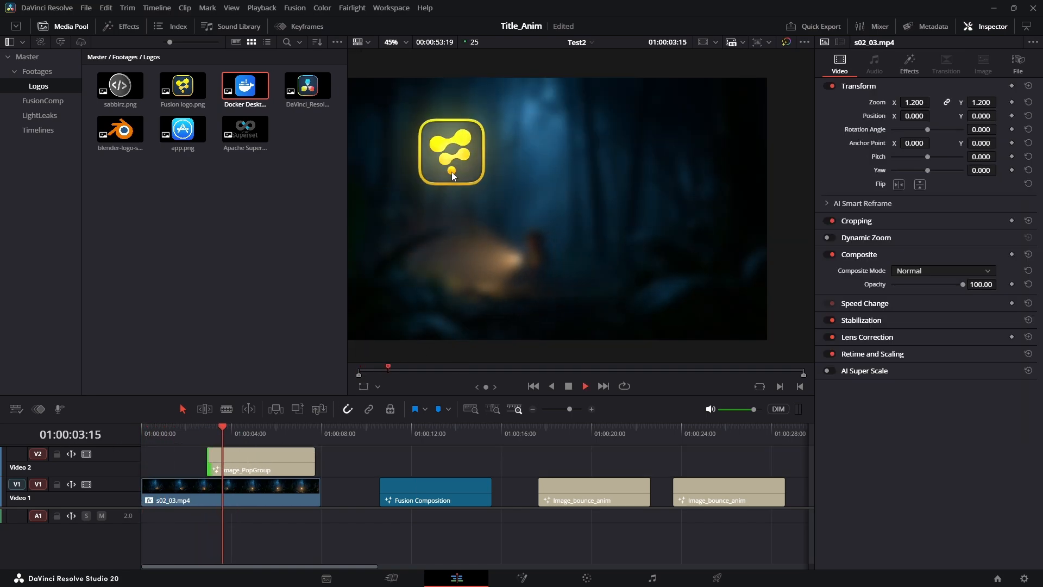
left_click_drag(208, 462, 140, 469)
key("space")
- Open the Fusion Composition clip on the Fusion page and move the playhead to frame 30
left_click(407, 441)
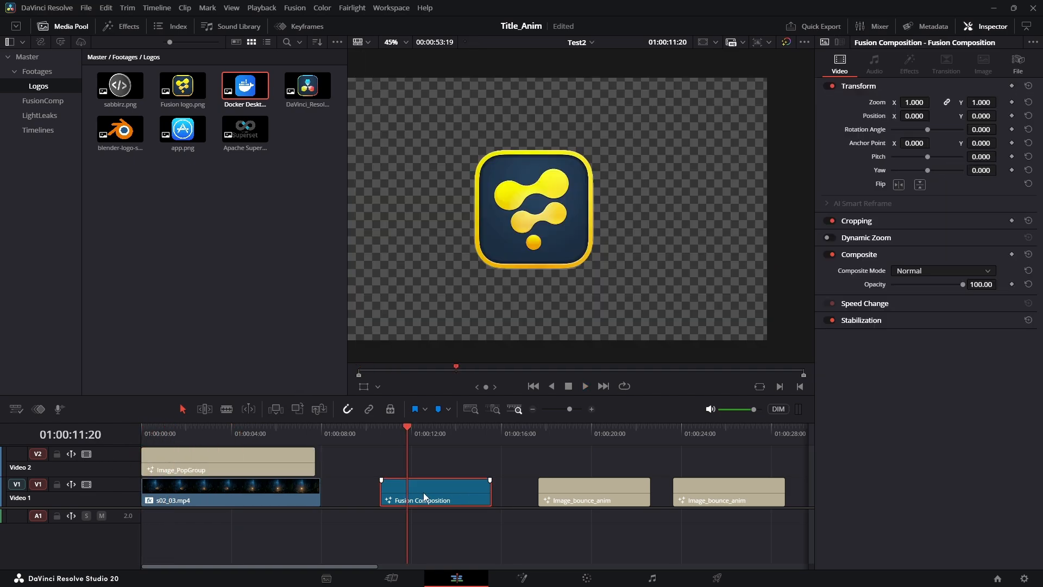
left_click(525, 578)
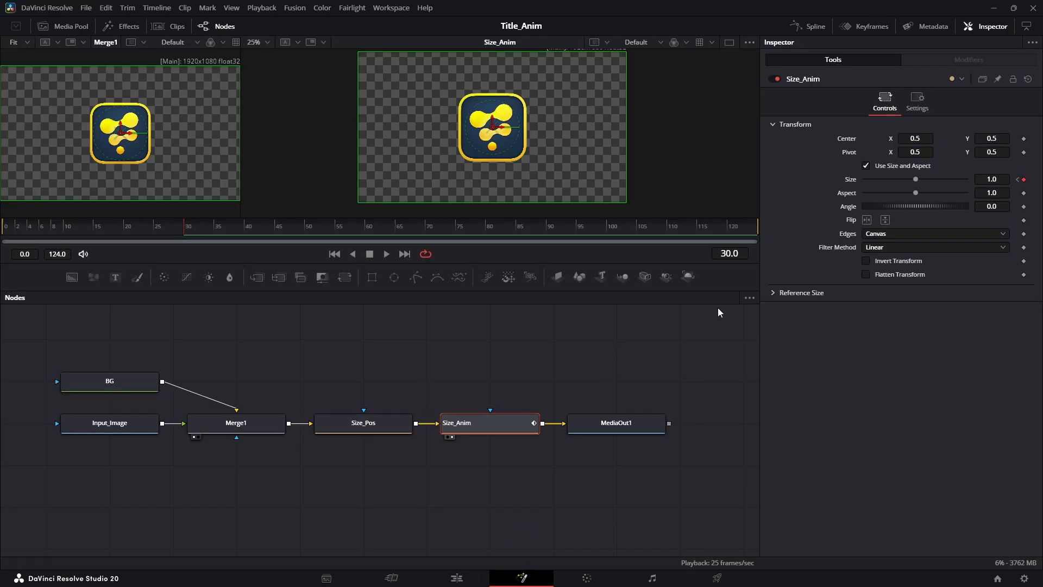
left_click(245, 227)
left_click_drag(249, 232, 189, 233)
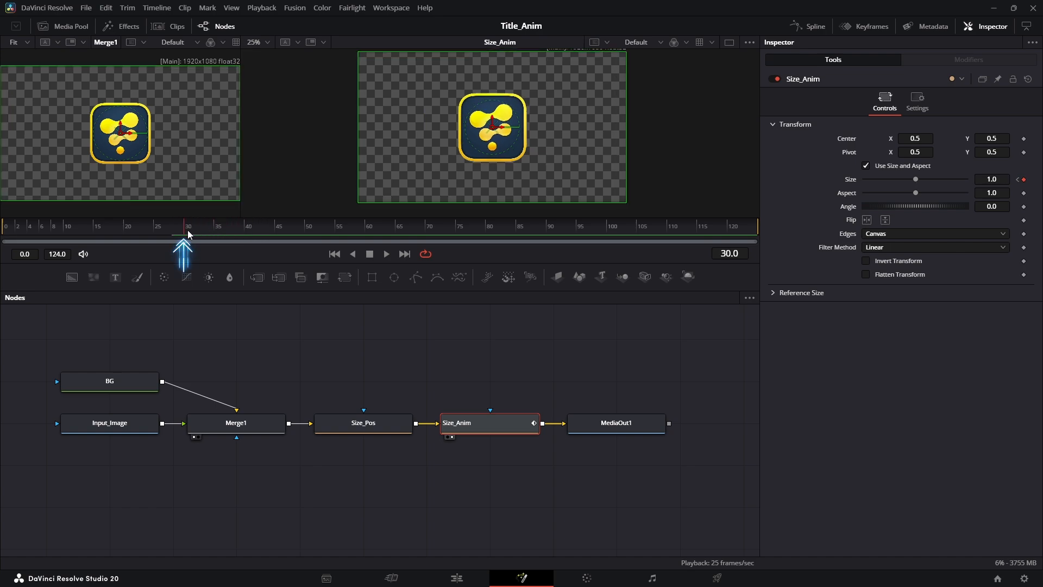
- Remove the Size keyframes of Size_Anim at frames 30 and 0 and reset Size to 1.0
left_click(1024, 179)
left_click(1018, 180)
left_click(1024, 180)
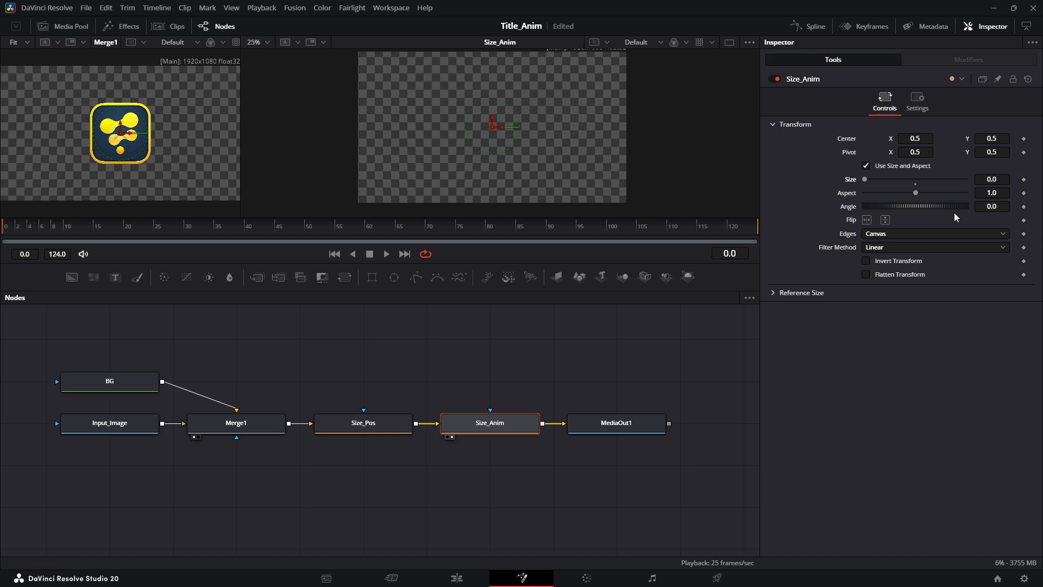
double_click(856, 183)
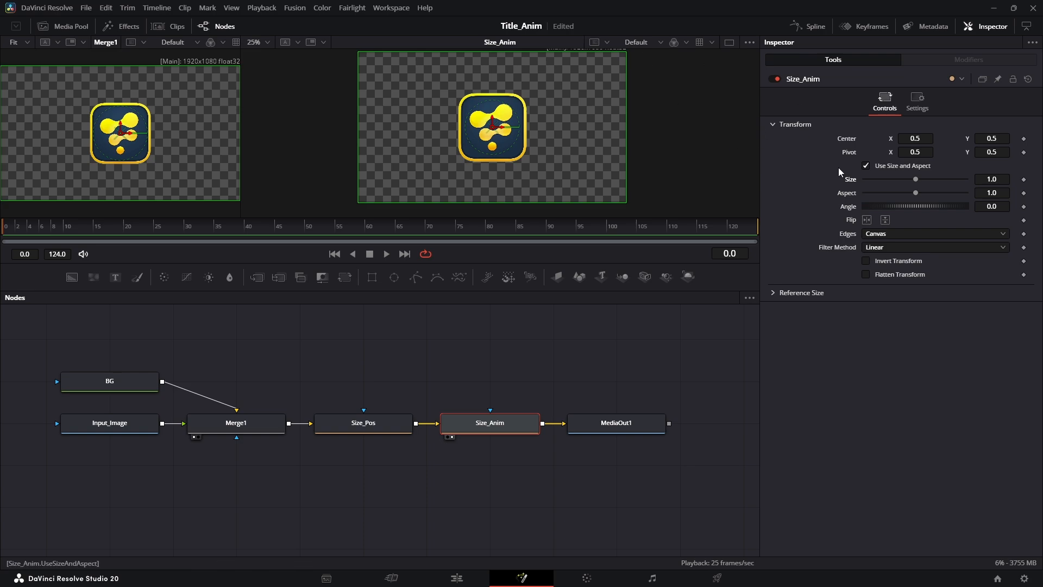
- Apply an Anim Curves modifier to the Size parameter of Size_Anim
right_click(877, 179)
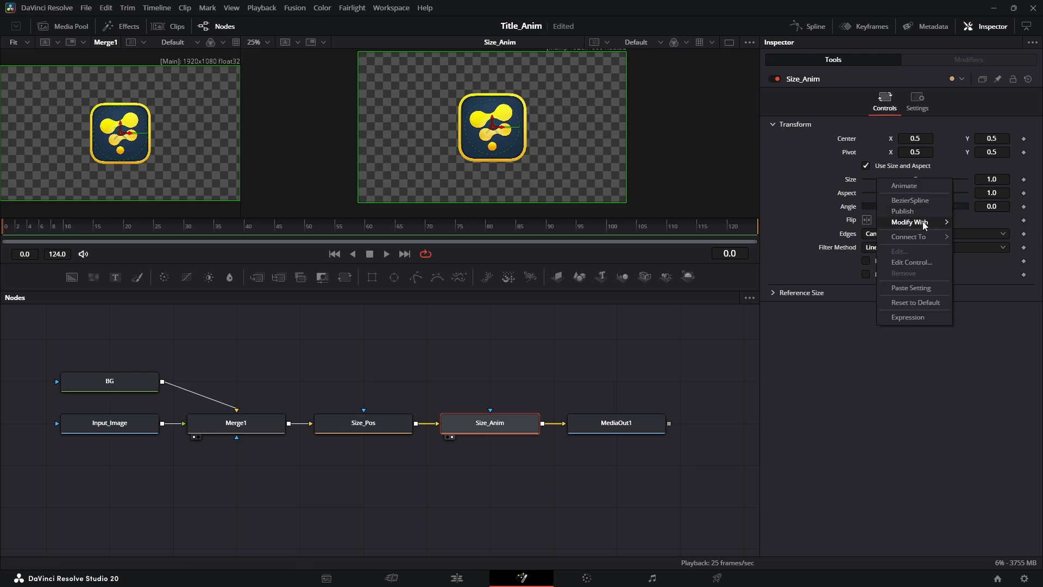
mouse_move(925, 223)
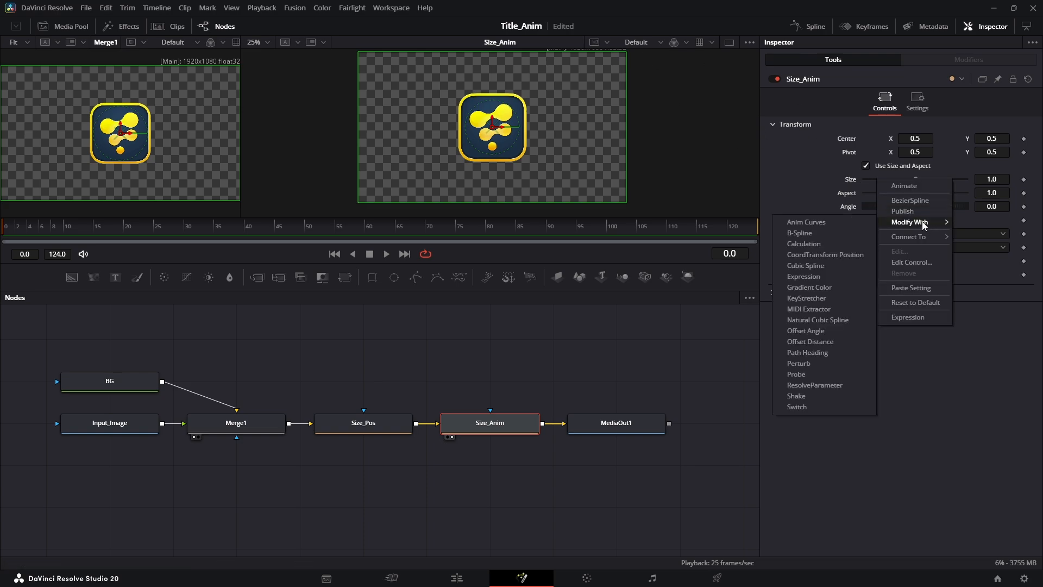
left_click(813, 226)
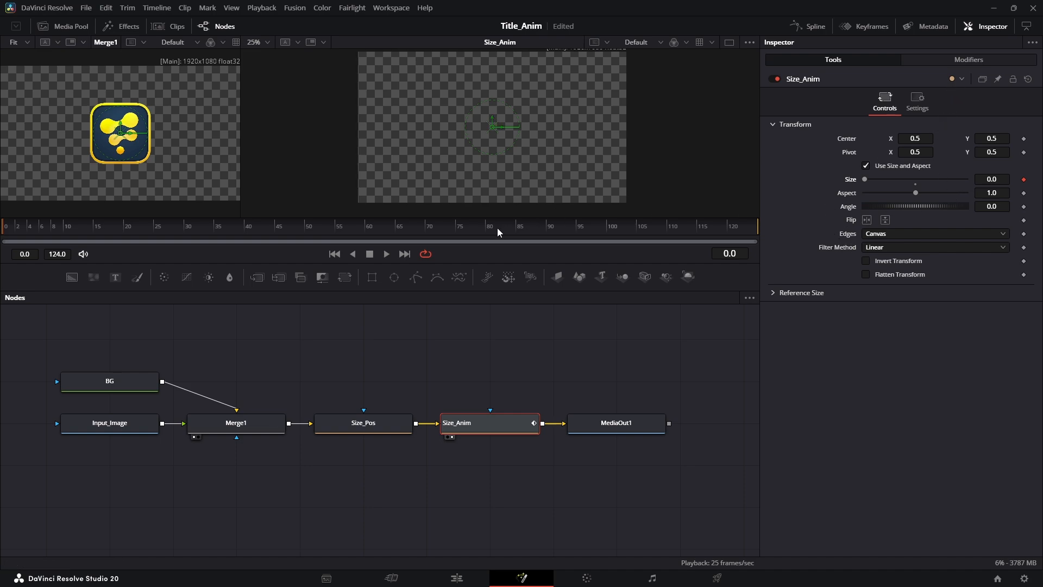
- Play the curve-driven size animation and return the playhead to frame 0
left_click(384, 252)
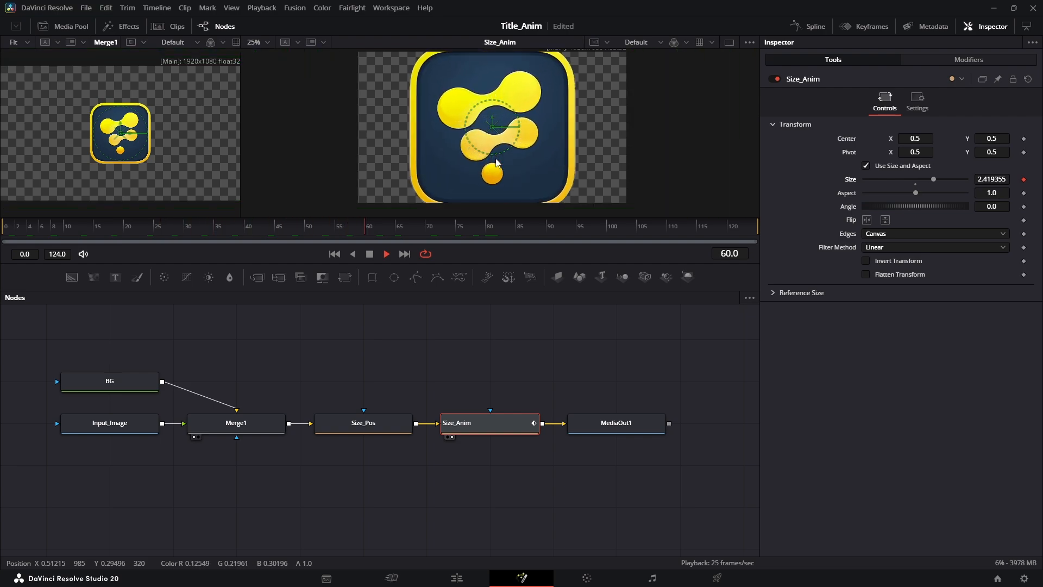
key("space")
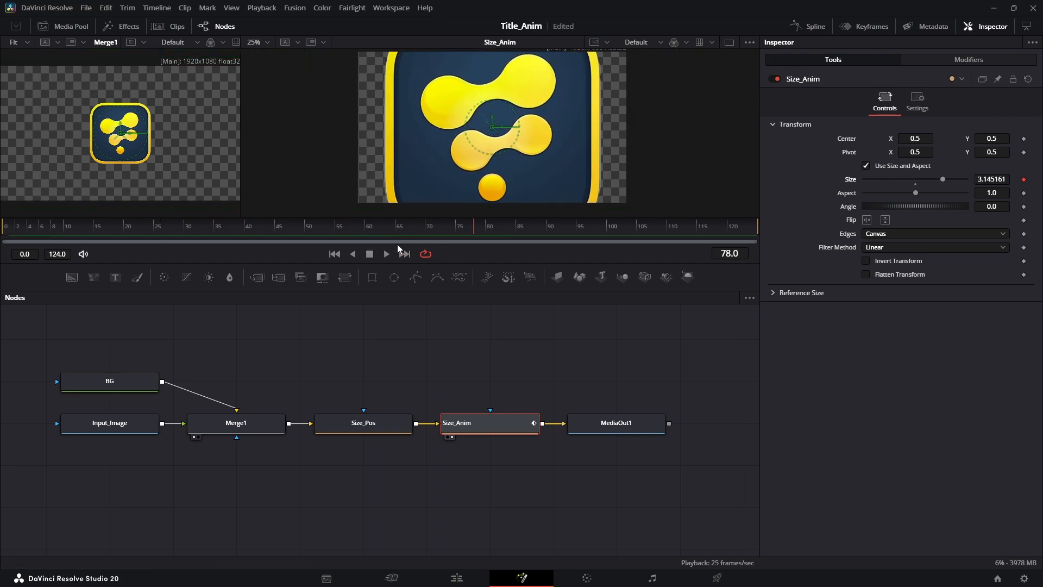
left_click_drag(475, 227, 7, 249)
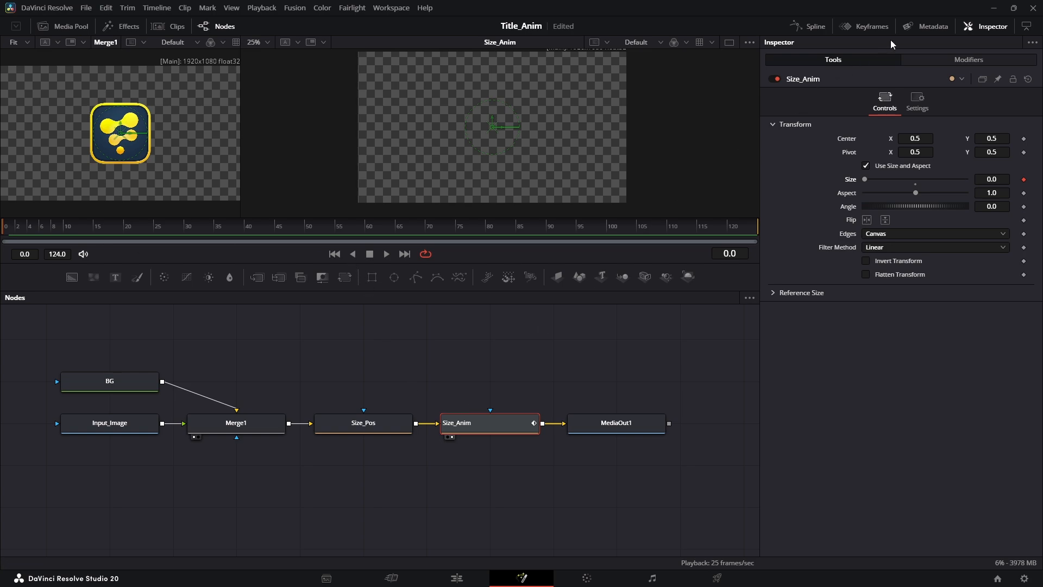
- Open the Spline editor at full panel width and display the Size_Anim curves
left_click(811, 26)
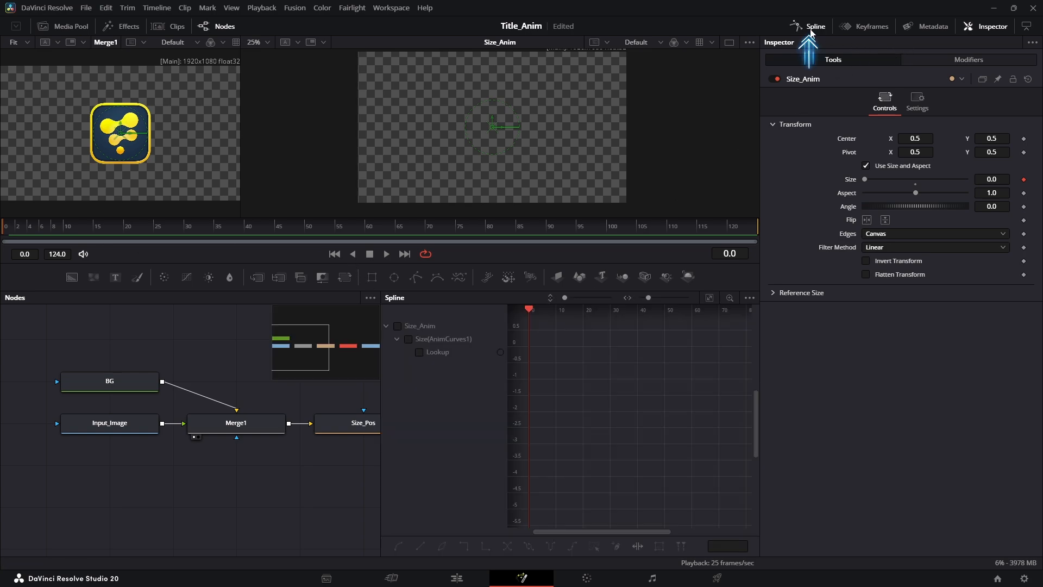
left_click(1027, 26)
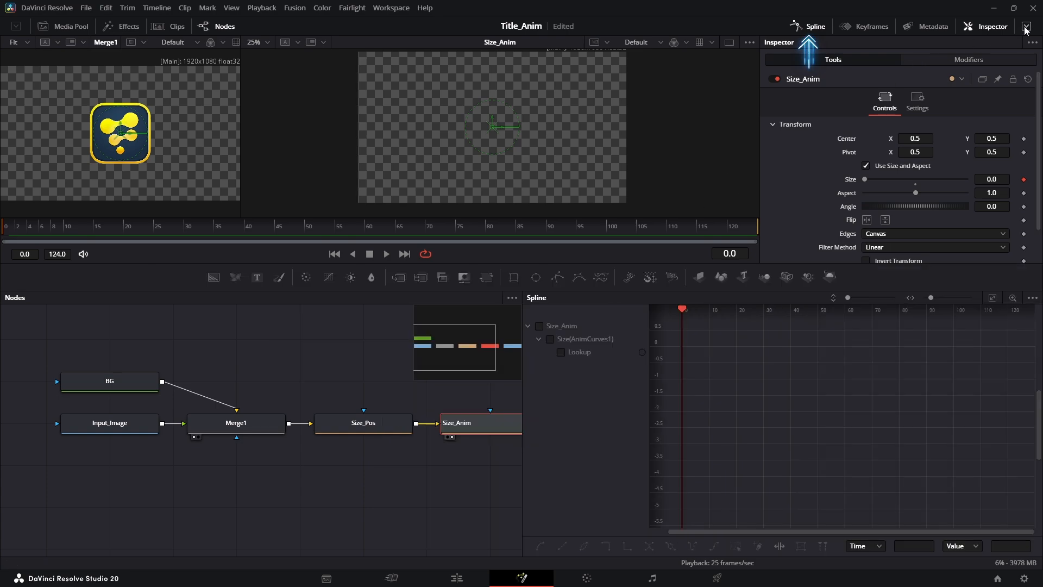
left_click_drag(393, 403, 306, 409)
left_click(539, 326)
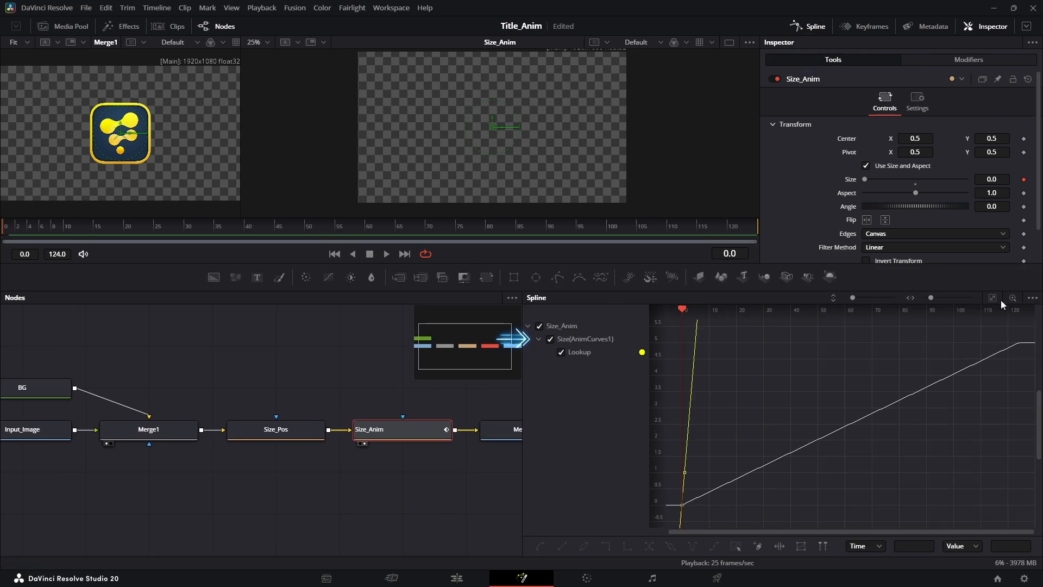
mouse_move(11, 225)
left_mouse_down()
mouse_move(688, 244)
mouse_move(2, 243)
left_mouse_up()
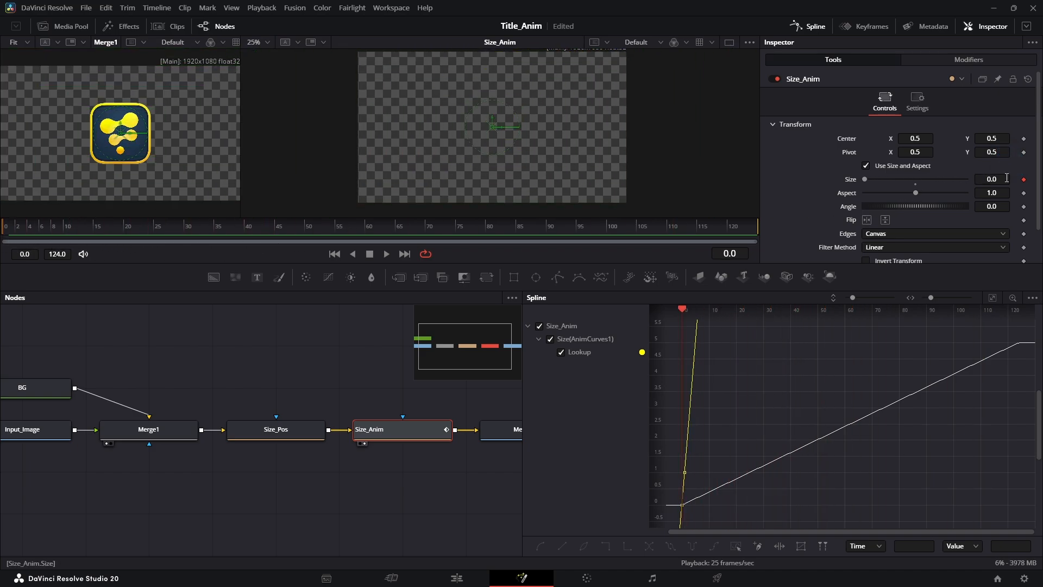
- Show the Anim Curves modifier settings in a full-height Inspector, with the Spline editor beside the nodes
left_click(972, 60)
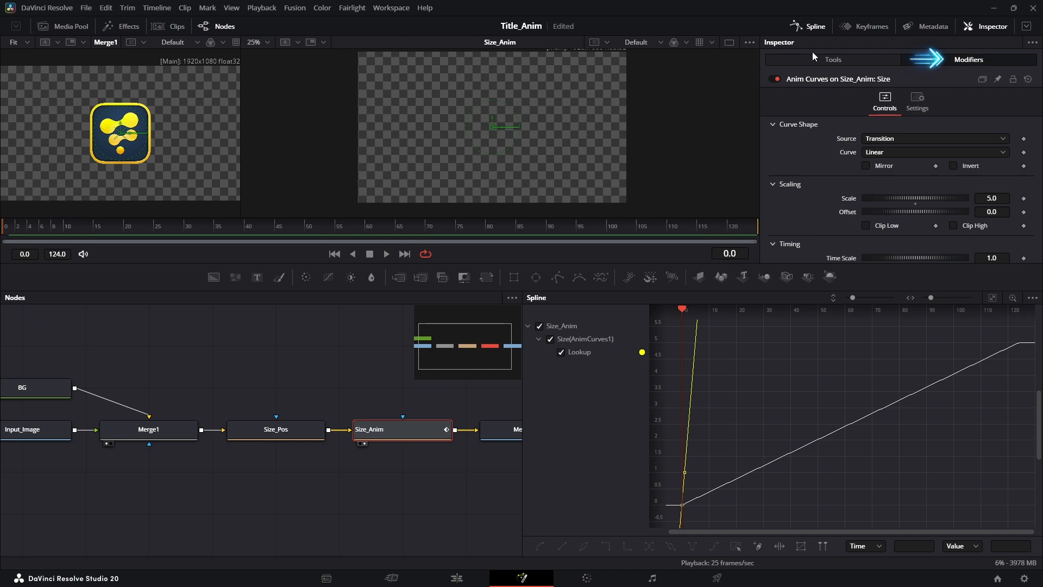
left_click(812, 27)
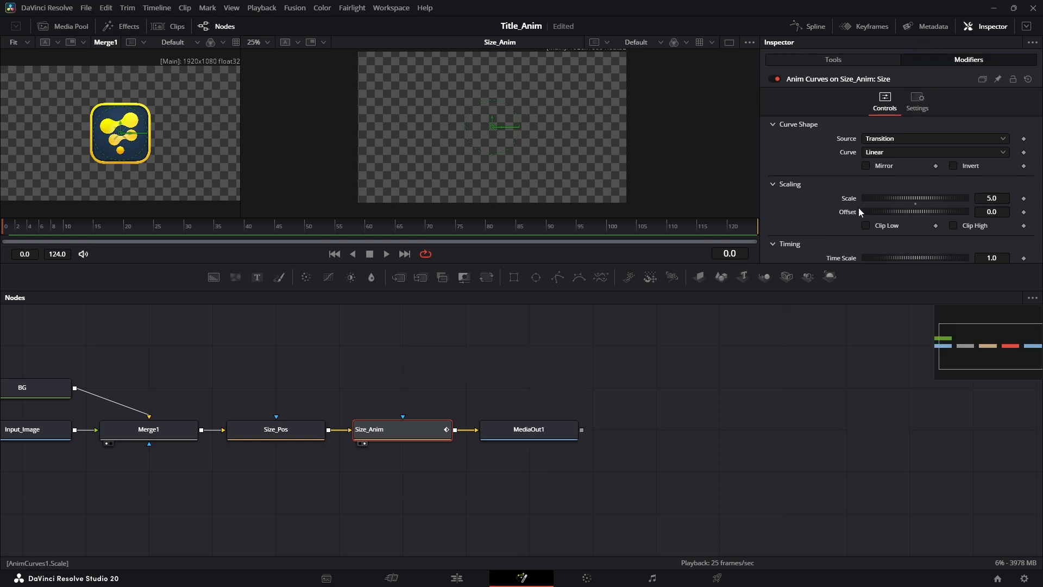
left_click(1025, 26)
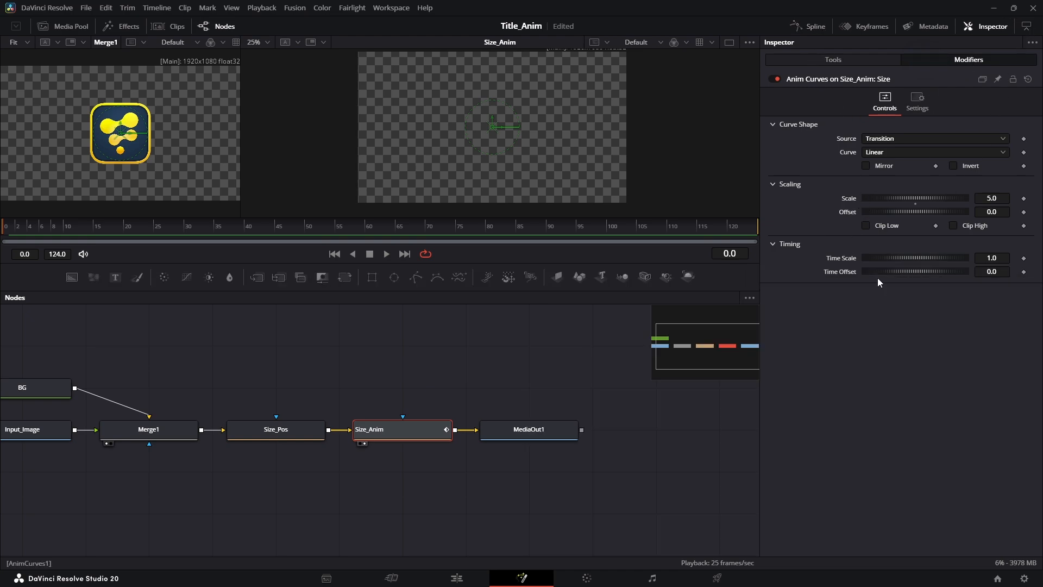
left_click(814, 28)
left_click_drag(197, 415, 158, 421)
scroll(157, 421, "down", 3)
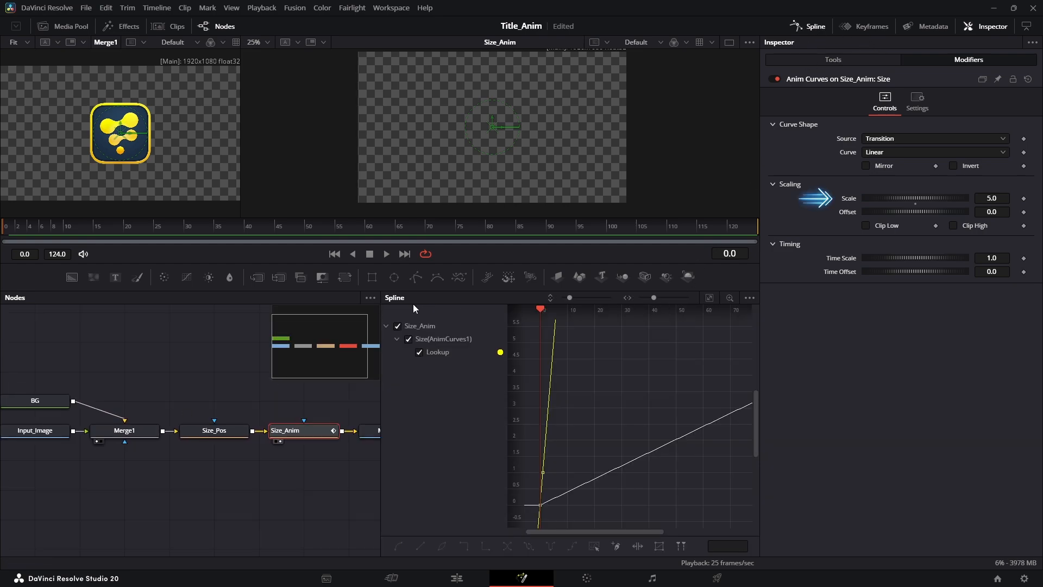
- Move the playhead to frame 124 and lower the Anim Curves modifier's Scale to about 1.57
left_click(997, 196)
left_click_drag(11, 228, 176, 252)
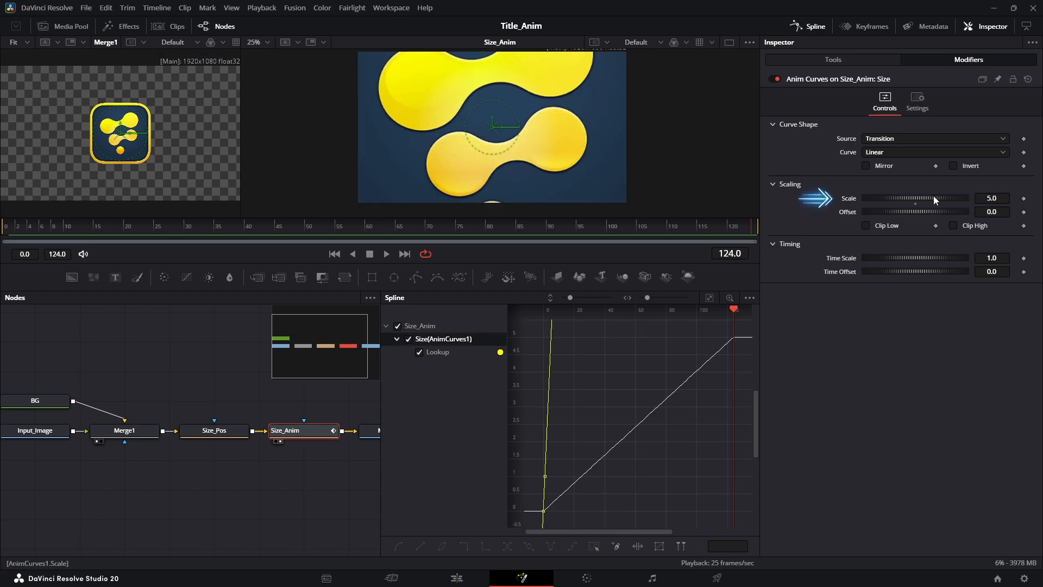
left_click_drag(931, 197, 882, 214)
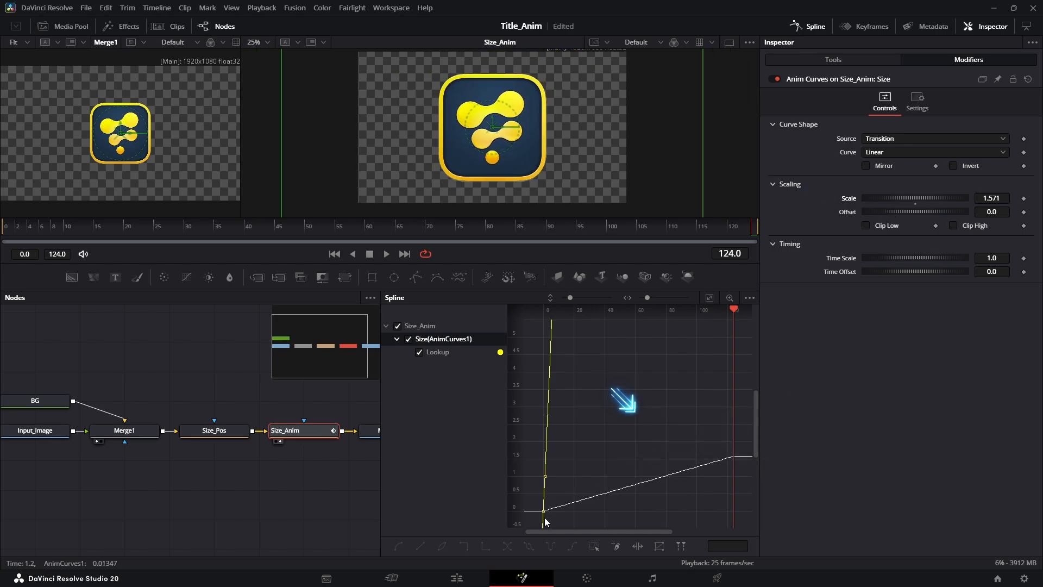
- Set the Anim Curves modifier's Scale to 1.0
left_click(997, 199)
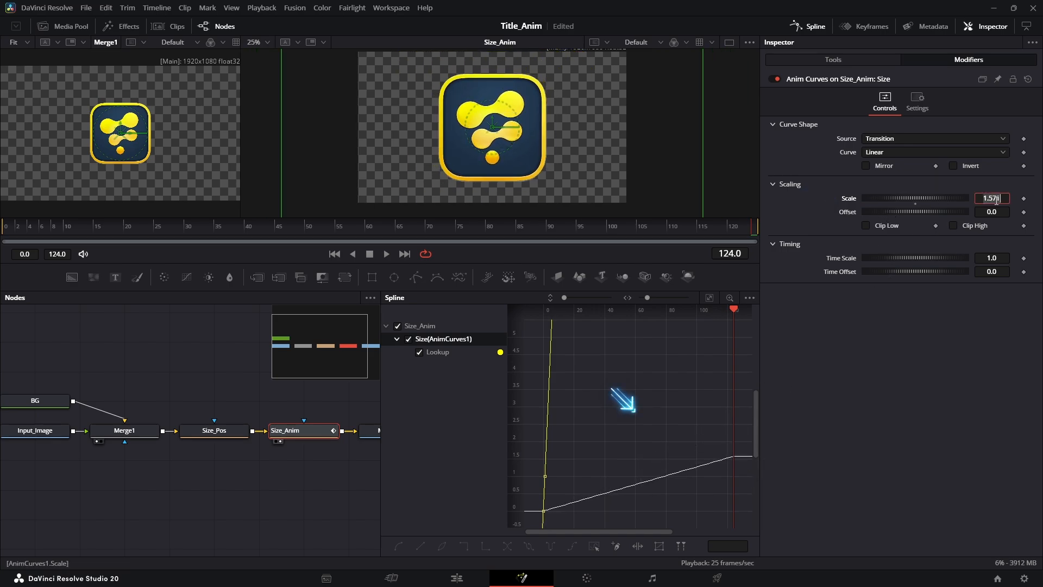
type("1")
key("Tab")
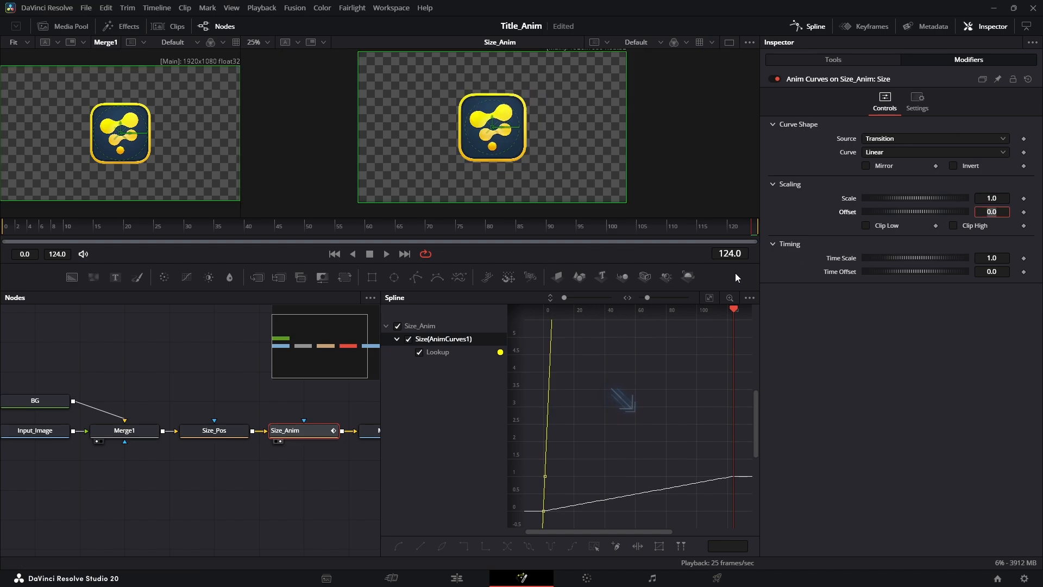
- Play the size animation from the beginning, stop it, and scrub back to frame 63
left_click_drag(732, 312, 551, 312)
key("space")
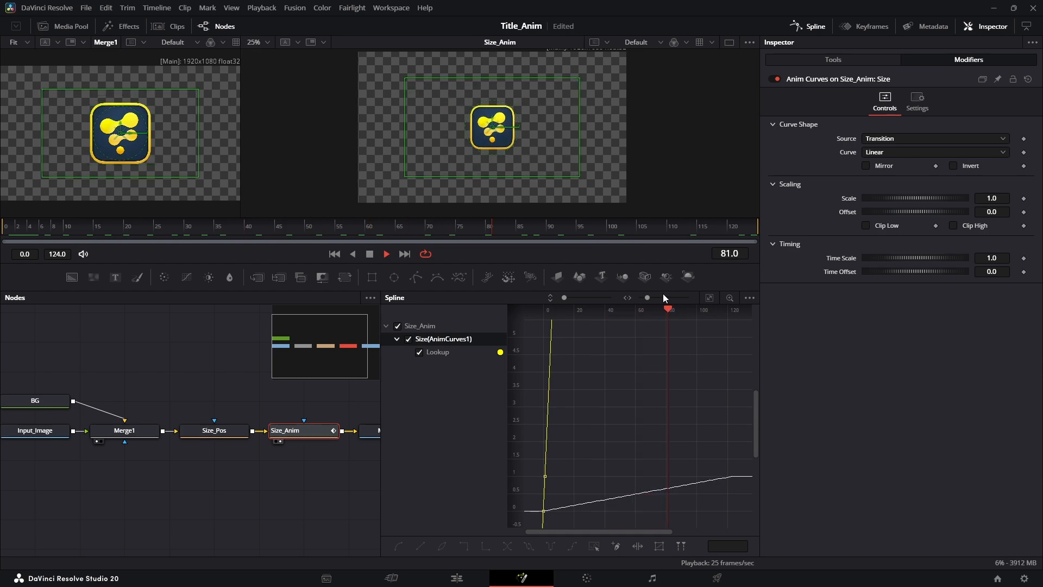
key("space")
left_click_drag(702, 310, 641, 341)
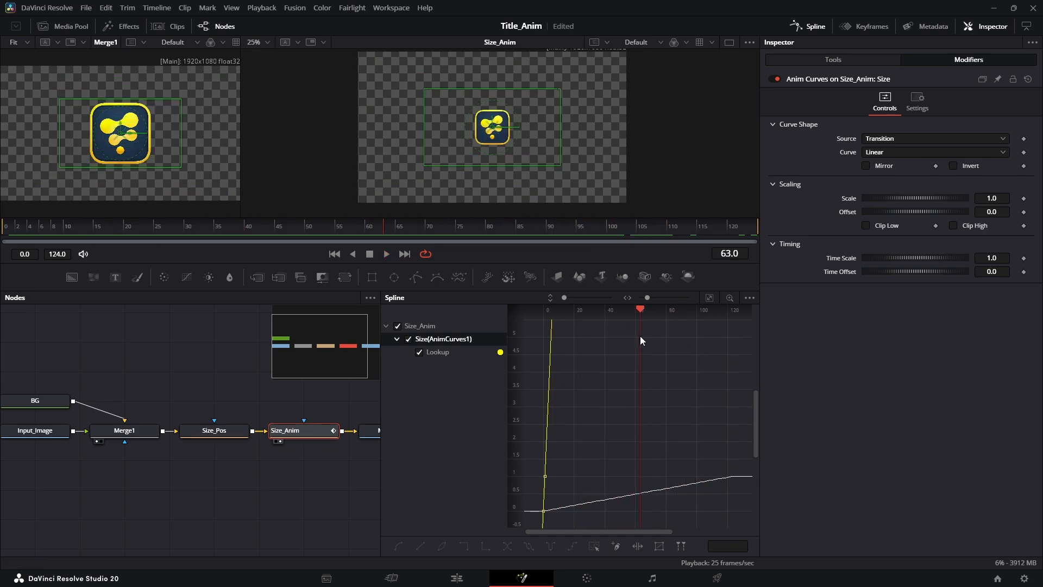
- Fit the curves in the Spline editor and raise the modifier's Time Scale to 4.444, with the playhead at frame 30
left_click_drag(851, 266, 937, 257)
left_click(709, 297)
left_click_drag(888, 257, 1041, 262)
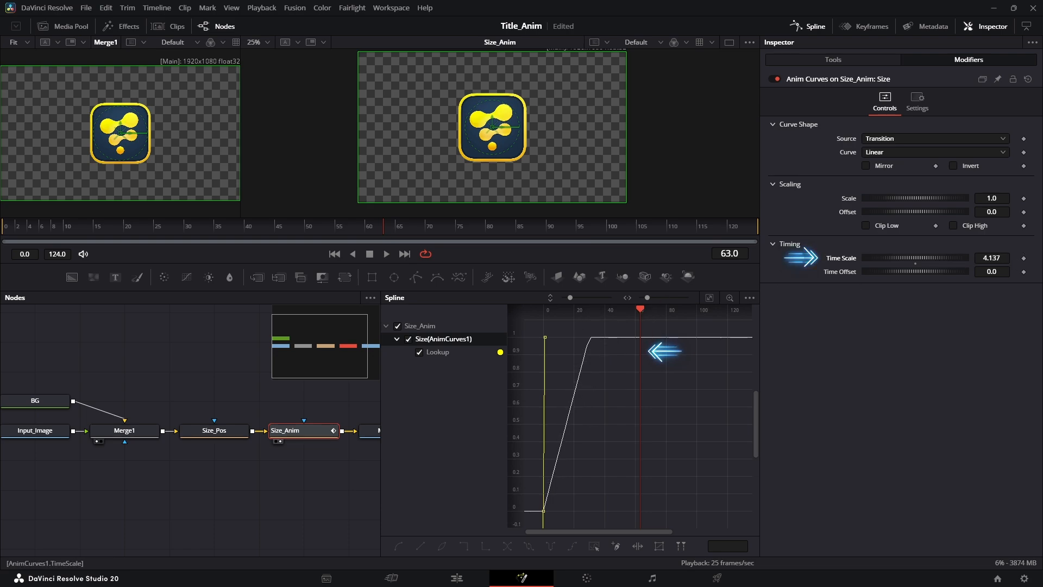
left_click(180, 229)
left_click_drag(180, 233, 186, 232)
left_click_drag(995, 259, 1009, 258)
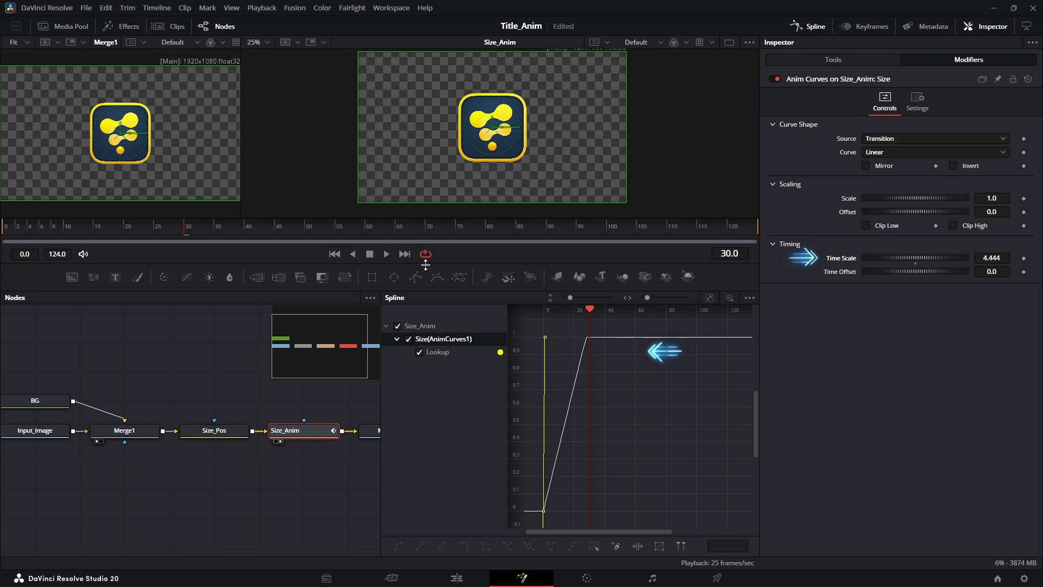
- Play the faster size animation from frame 0, stop it, and scrub to frame 17
left_click(332, 255)
left_click(385, 255)
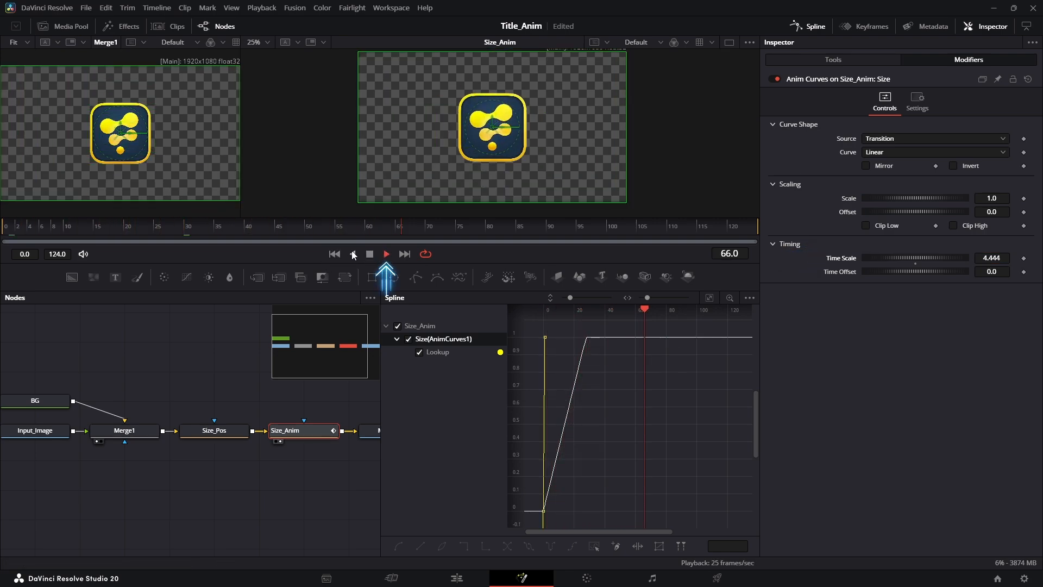
left_click(339, 254)
left_click(367, 254)
left_click_drag(236, 226, 110, 245)
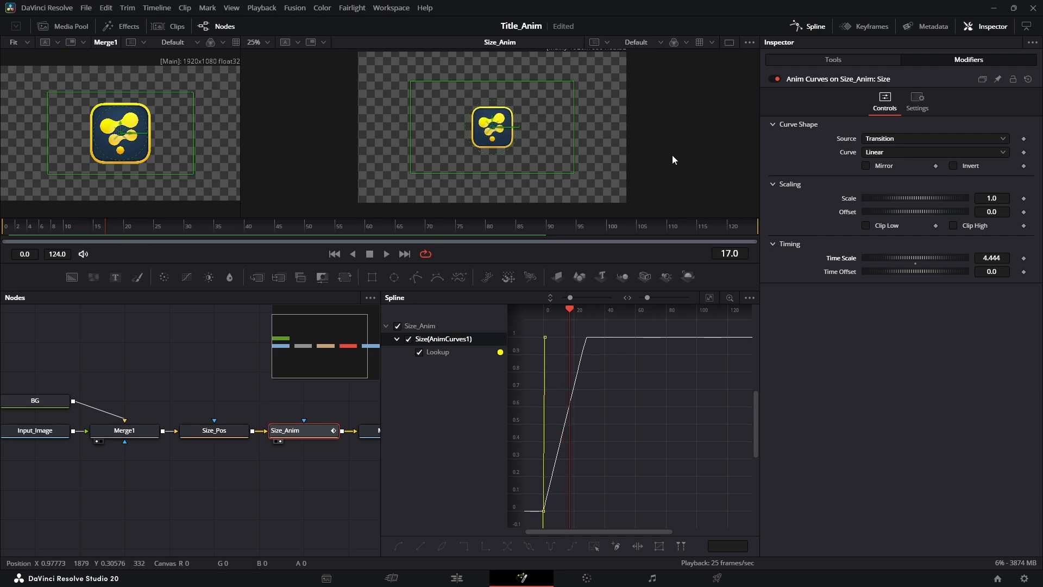
- Change the modifier's Curve to Easing with Sine for the ease-in and Elastic for the ease-out
left_click(890, 151)
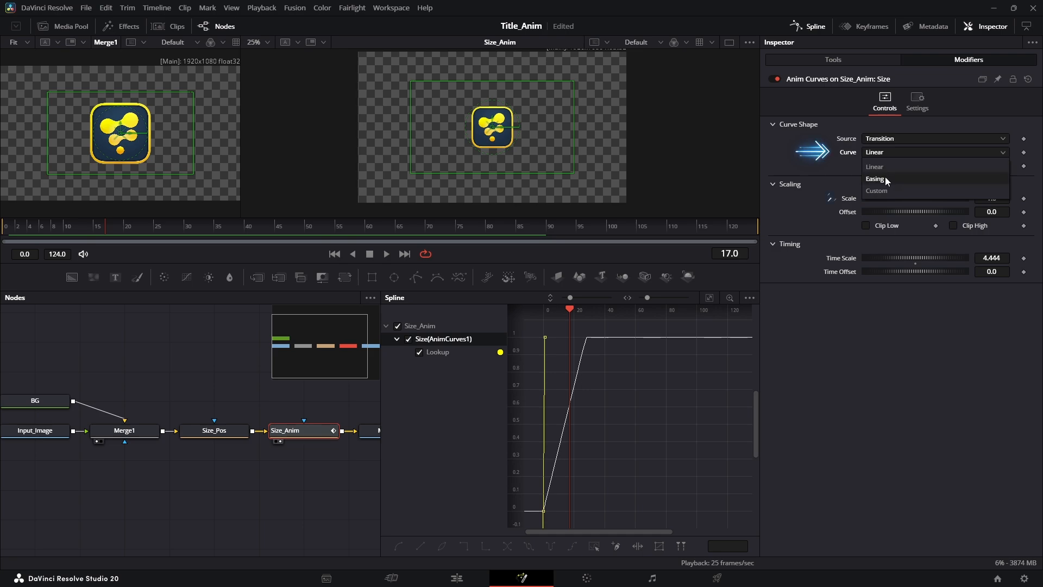
left_click(885, 178)
left_click(885, 164)
left_click(884, 289)
left_click(972, 166)
left_click(962, 288)
left_click(895, 166)
left_click(901, 192)
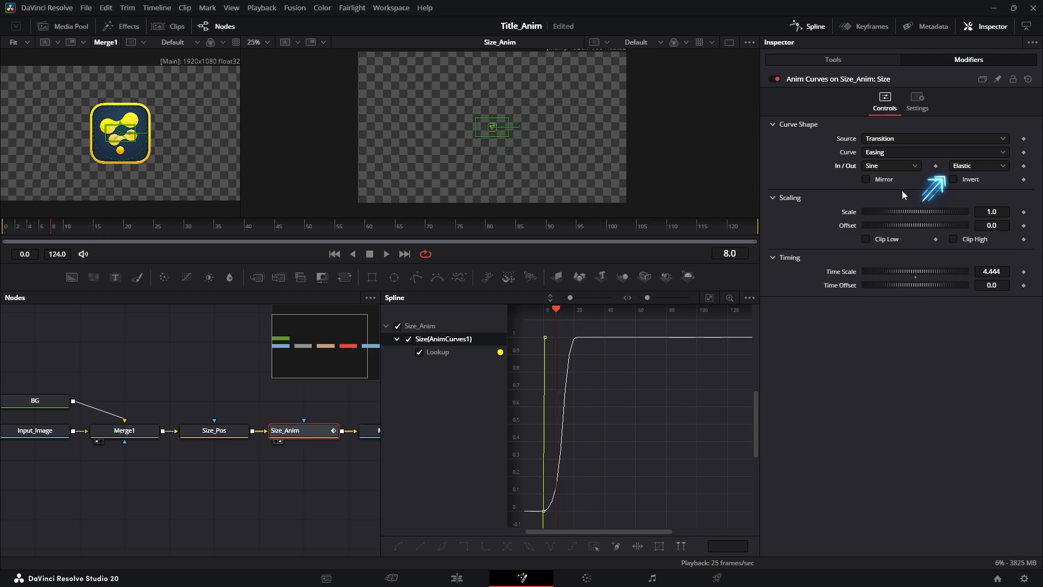
- Preview the eased animation, park the playhead at frame 22, and lower the Time Scale to 2.742
left_click(386, 253)
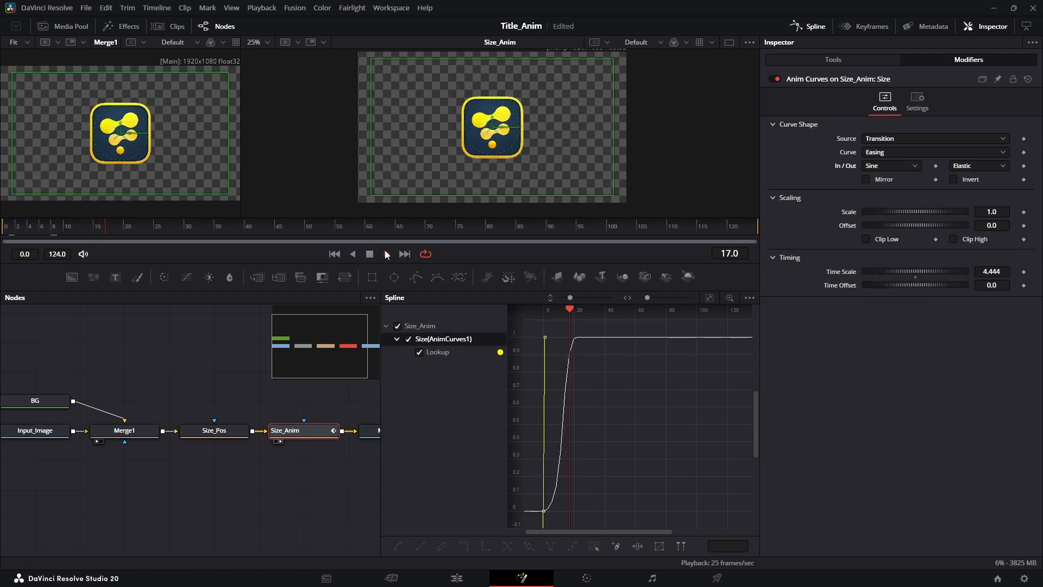
left_click_drag(595, 309, 578, 309)
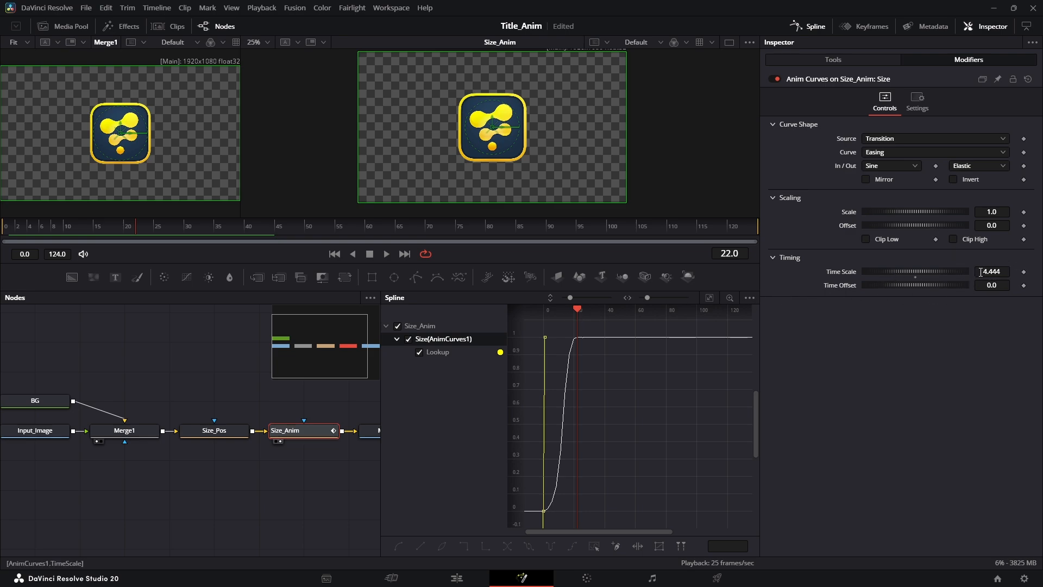
mouse_move(788, 271)
left_mouse_down()
mouse_move(804, 272)
mouse_move(793, 272)
left_mouse_up()
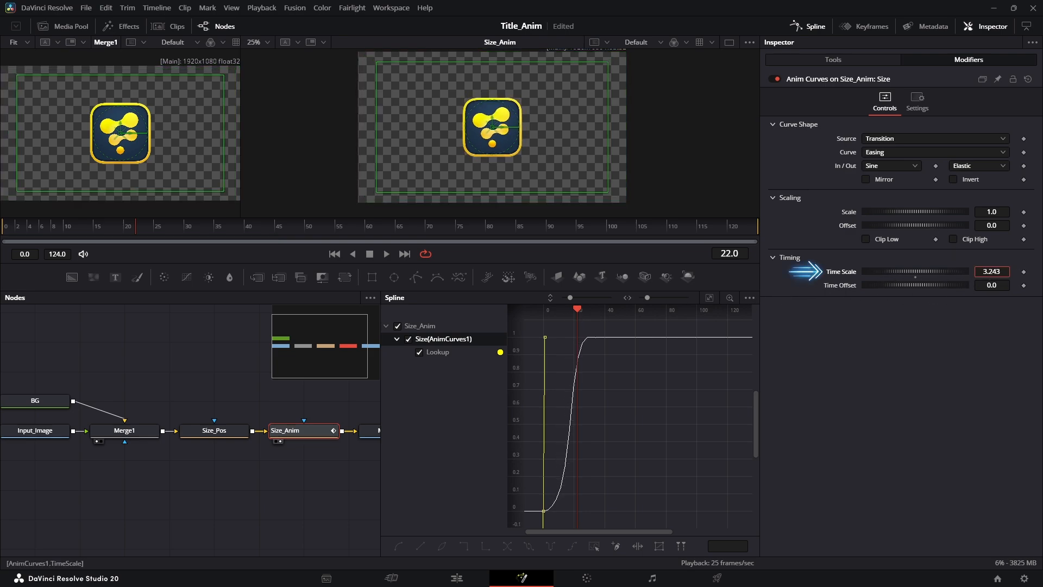
- Play the Sine/Elastic size animation from frame 0 at the new timing and stop it
left_click(335, 254)
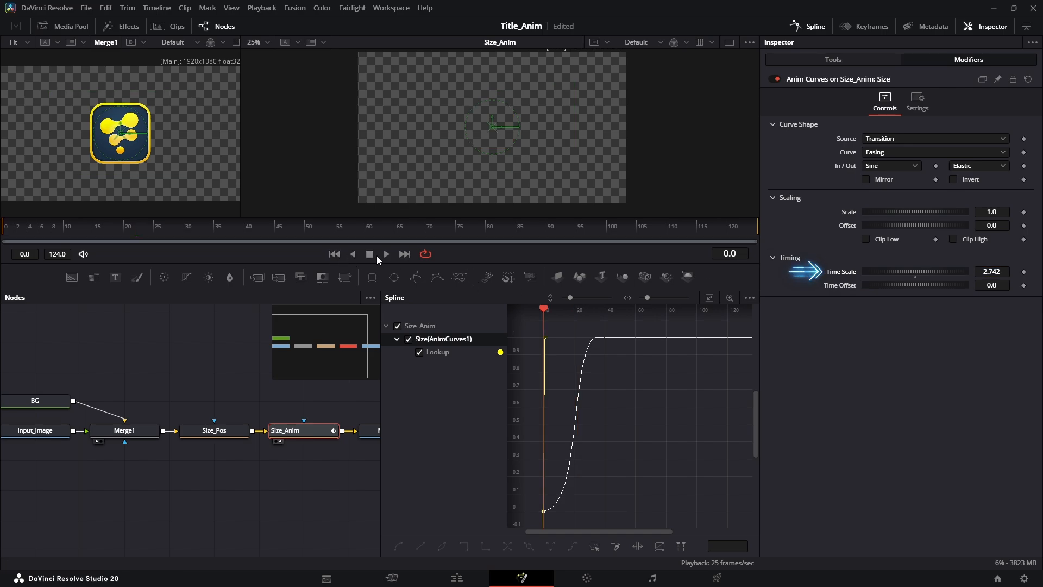
left_click(385, 254)
left_click(385, 254)
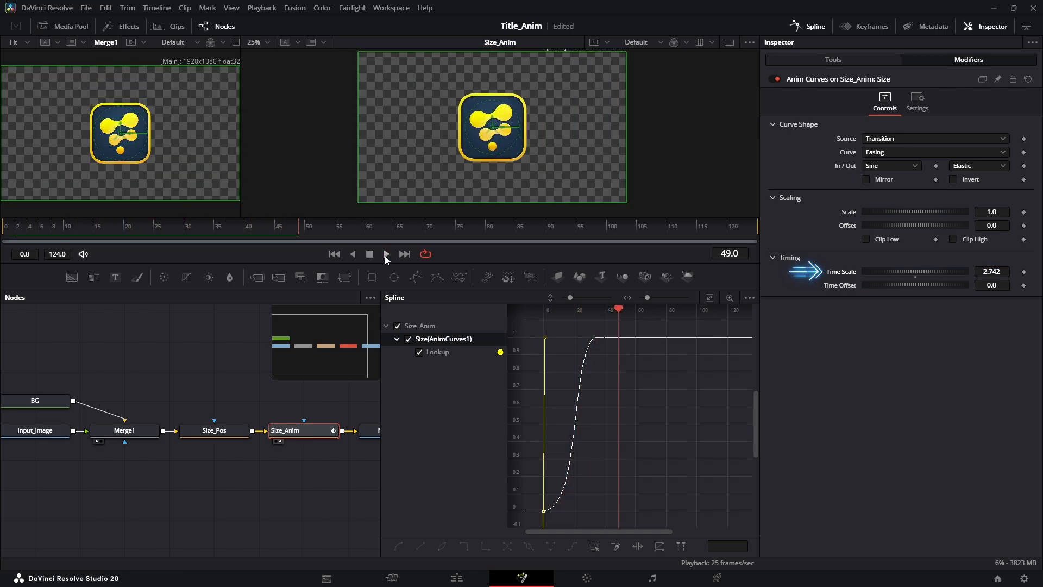
- Switch the ease-out type to Bounce and play the animation from frame 0
left_click(989, 166)
left_click(975, 302)
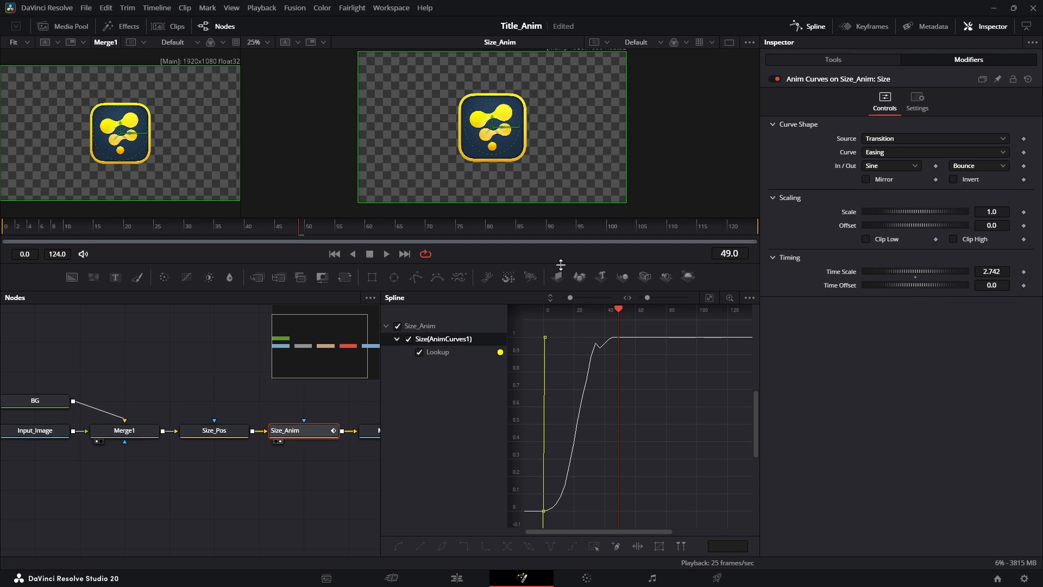
left_click(334, 254)
left_click(387, 255)
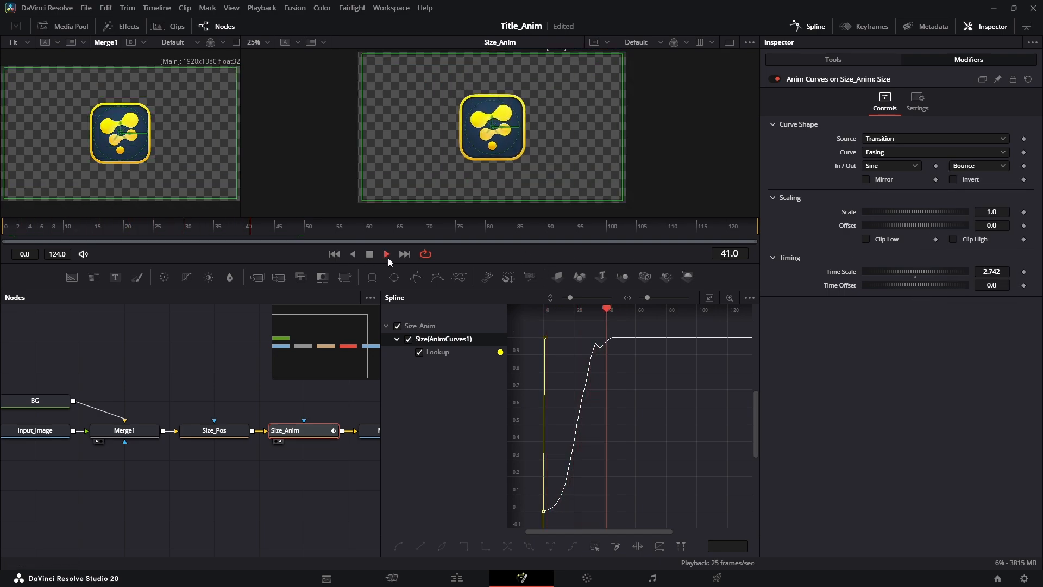
left_click(387, 254)
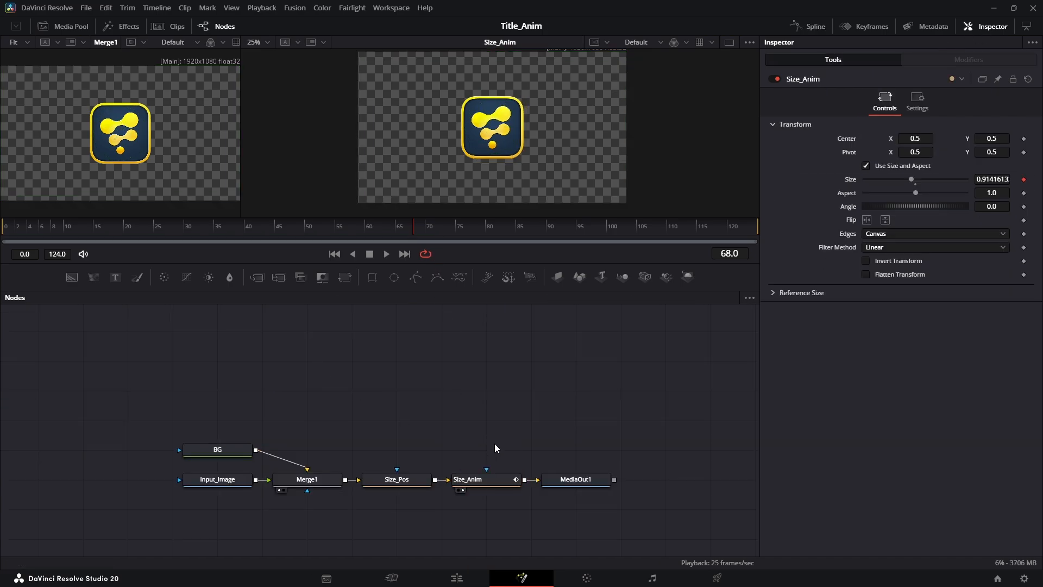
- Rename the Anim Curves modifier on the Size_Anim node to Size_Pos_Anim_Curve
left_click(488, 480)
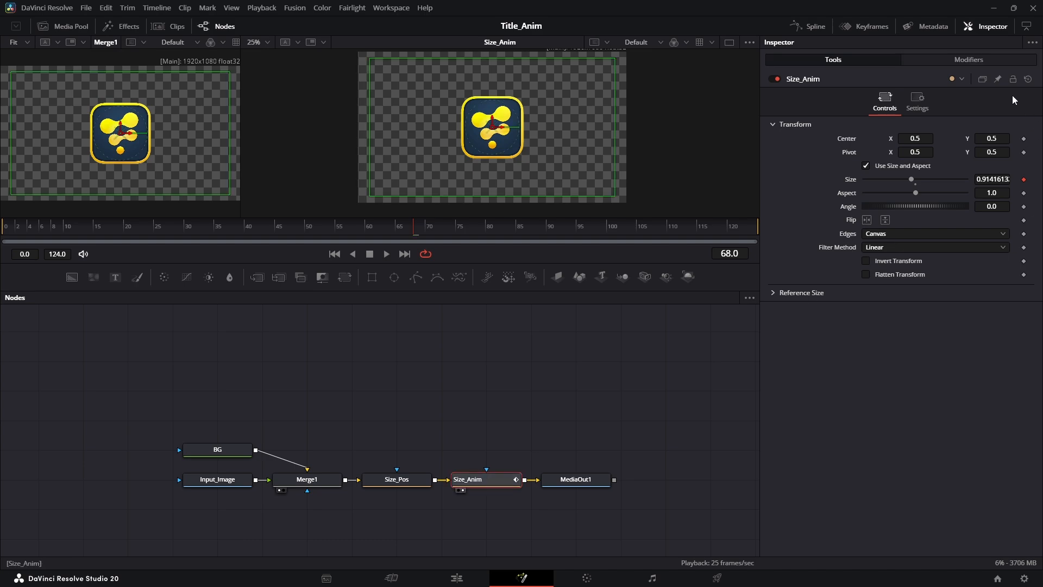
left_click(969, 60)
right_click(815, 78)
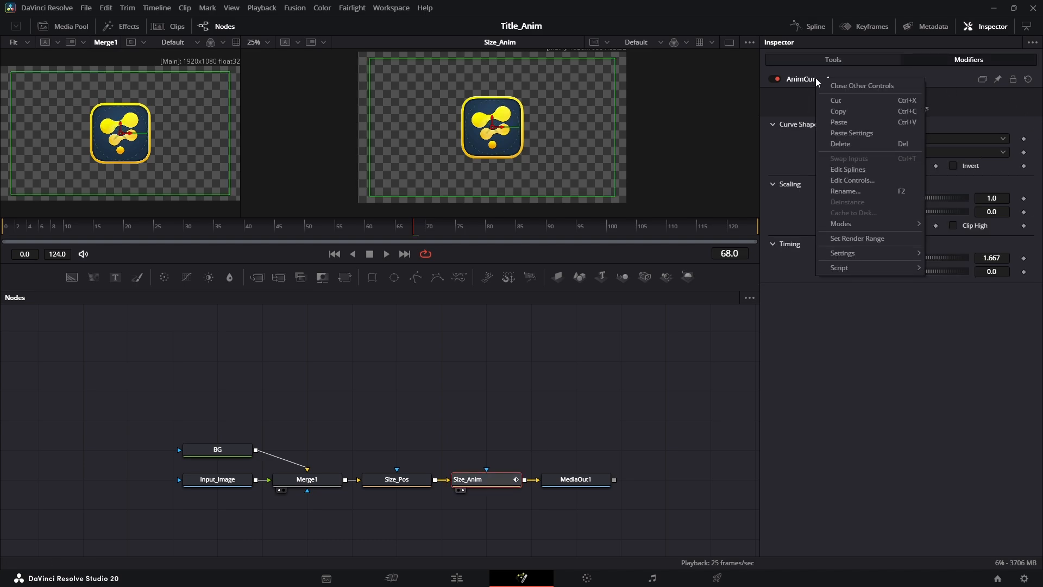
left_click(852, 194)
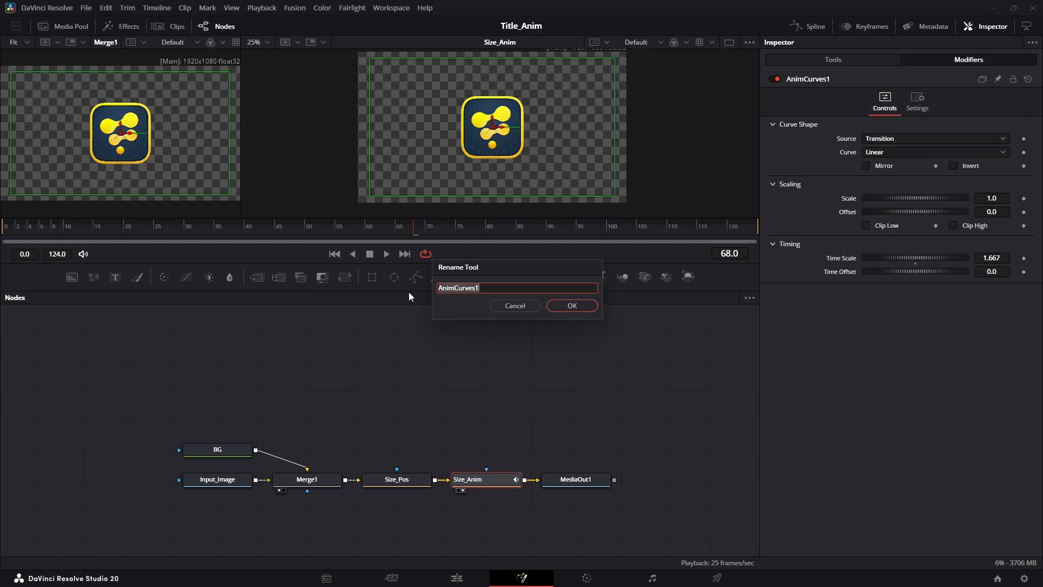
type("Size_Pos_Anim_Curve")
key("Return")
- Create a macro from BG, Input_Image, Merge1, Size_Pos and Size_Anim, and collapse all tool groups in the Macro Editor
left_click_drag(210, 402, 509, 541)
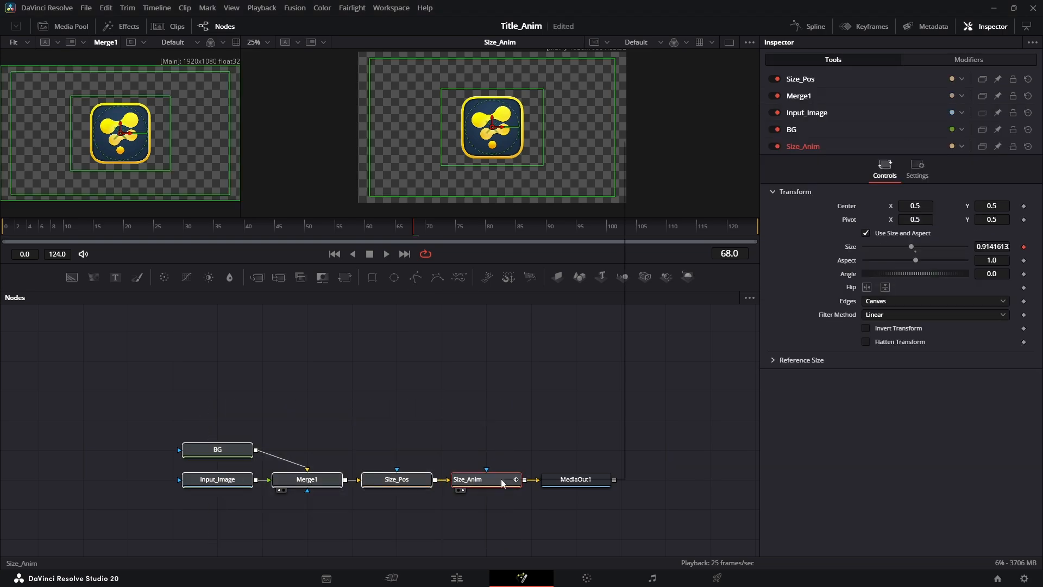
right_click(500, 478)
mouse_move(574, 293)
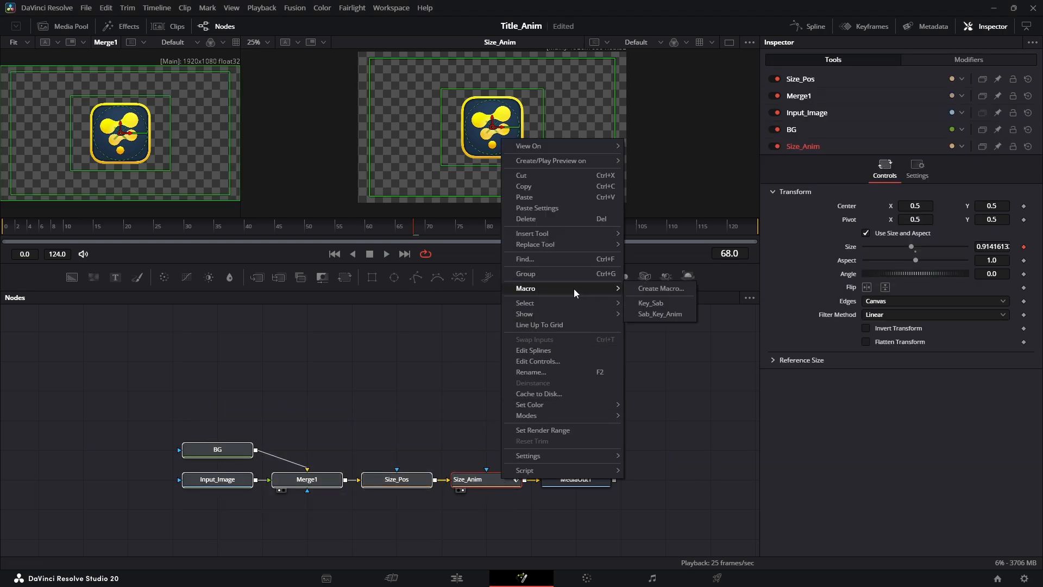
left_click(671, 289)
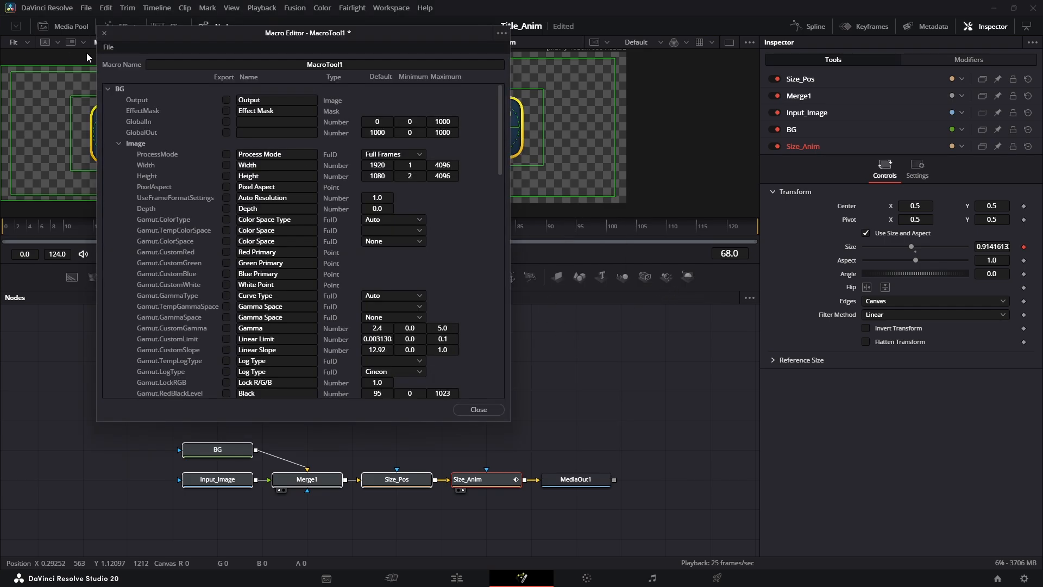
left_click(109, 89)
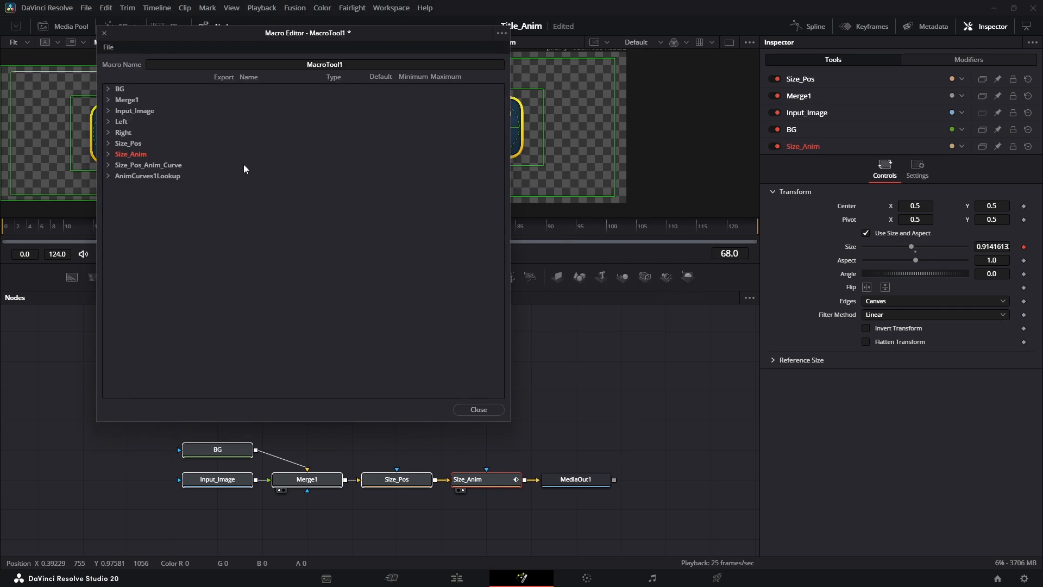
- Export the Clip Name parameter of Input_Image in the macro
left_click(952, 60)
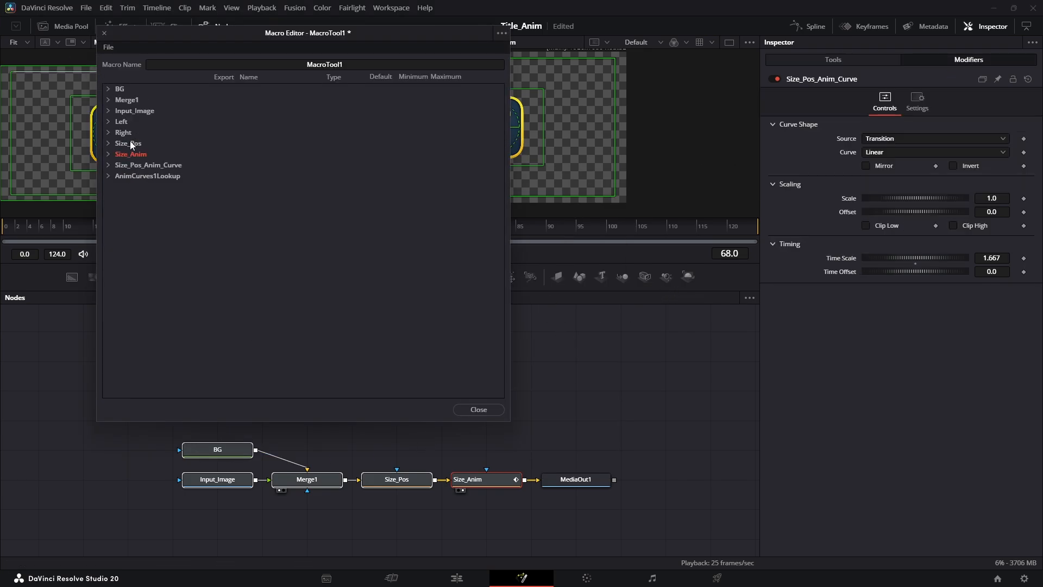
left_click(216, 485)
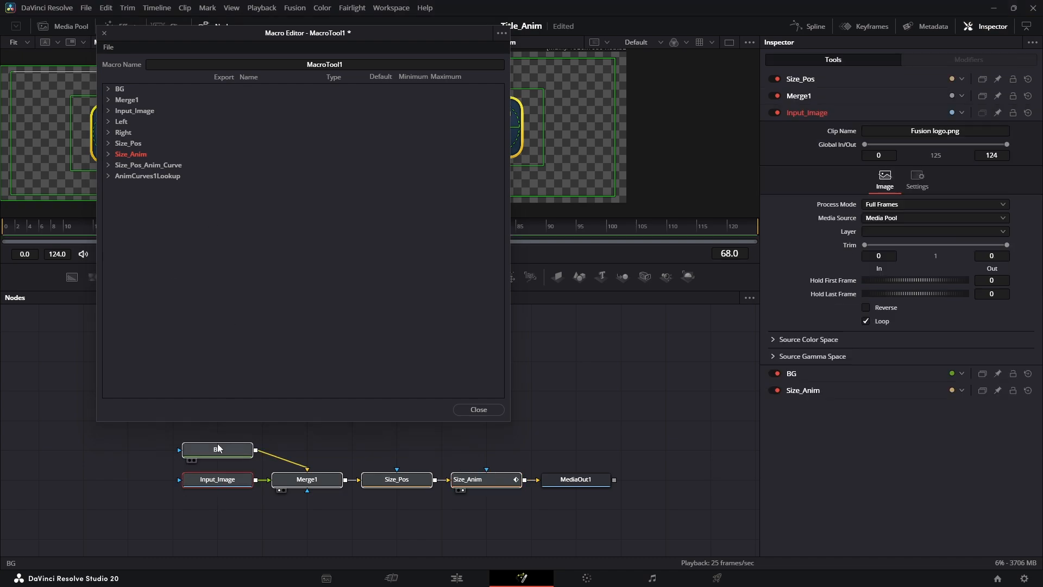
left_click(116, 111)
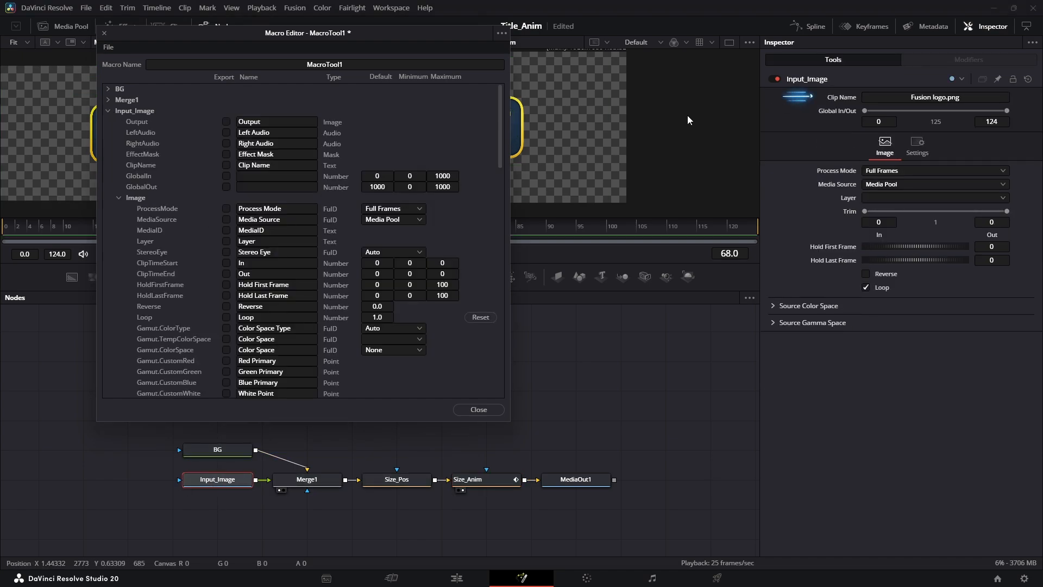
left_click(226, 165)
left_click(114, 111)
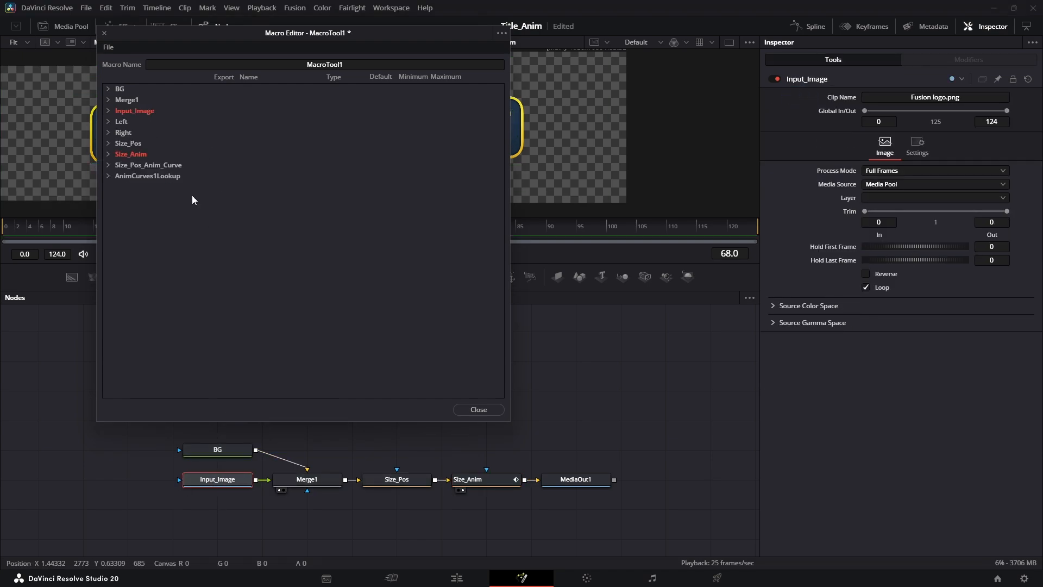
- Export the Center, Size and Angle parameters of Size_Pos in the macro
left_click(394, 481)
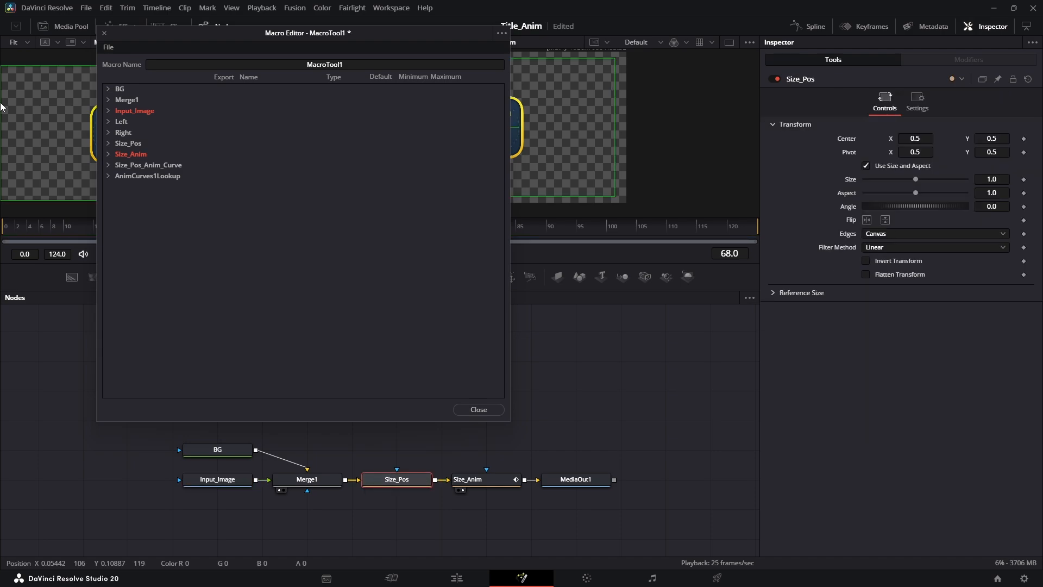
left_click(121, 145)
left_click(225, 199)
left_click(226, 230)
left_click(226, 274)
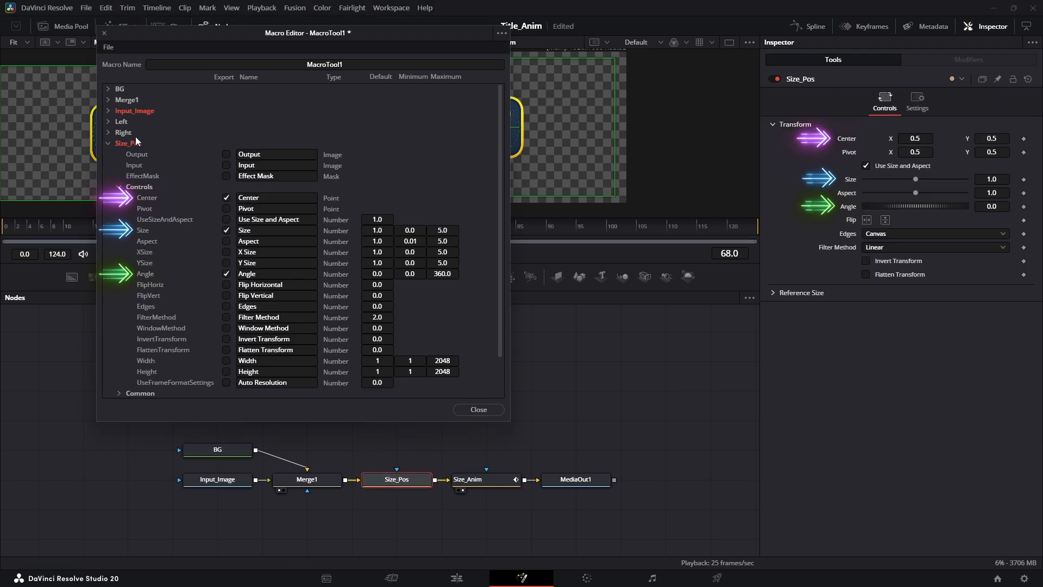
left_click(107, 144)
- Export the Scale, Offset and Time Scale parameters of Size_Pos_Anim_Curve in the macro
left_click(111, 165)
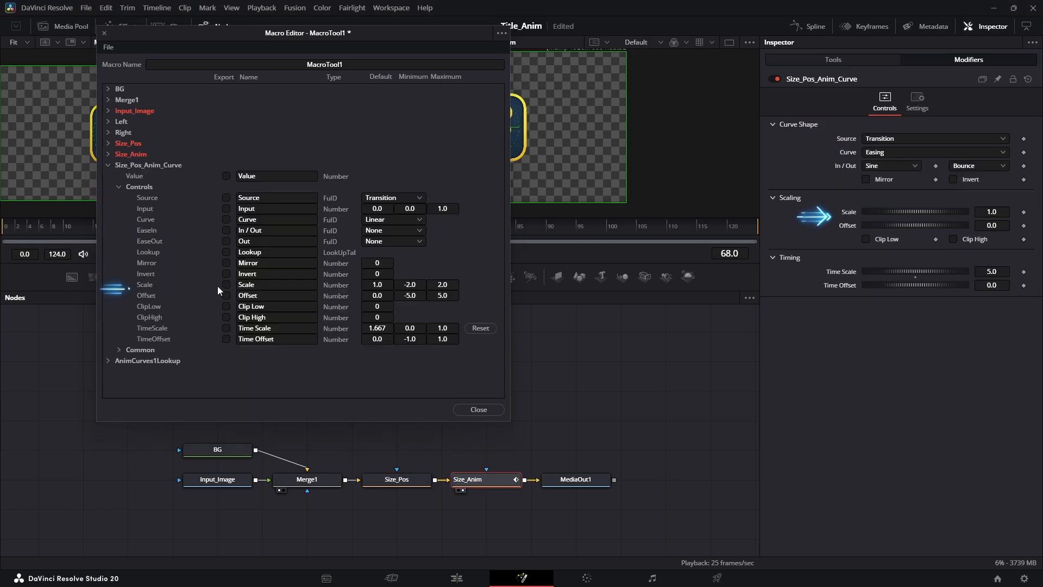
left_click(226, 284)
left_click(226, 295)
left_click(226, 327)
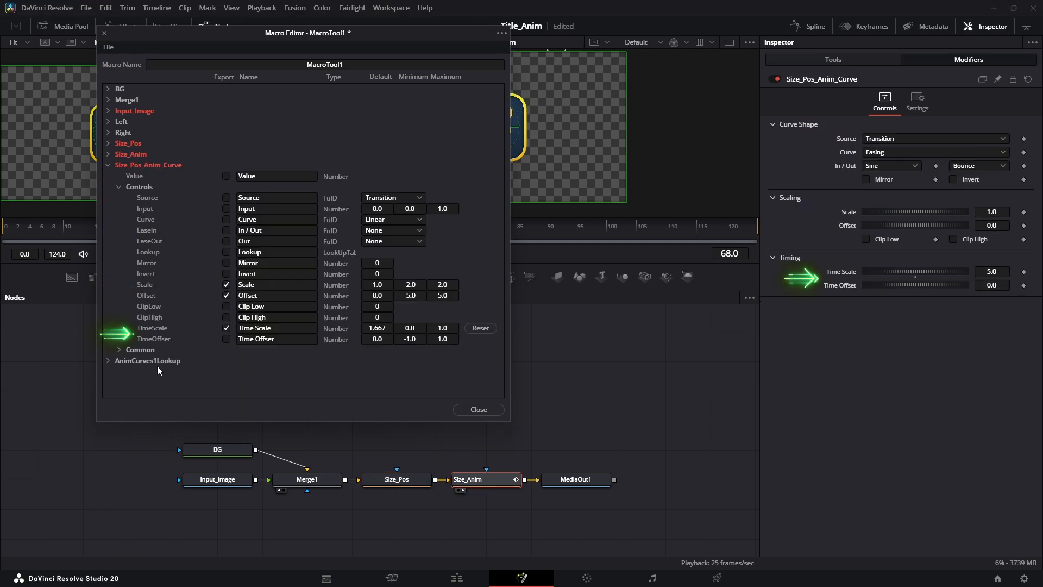
- Export the Time Offset, Curve, In / Out and Out parameters of Size_Pos_Anim_Curve and collapse its group
left_click(226, 338)
left_click(226, 219)
left_click(226, 230)
left_click(226, 241)
left_click(108, 165)
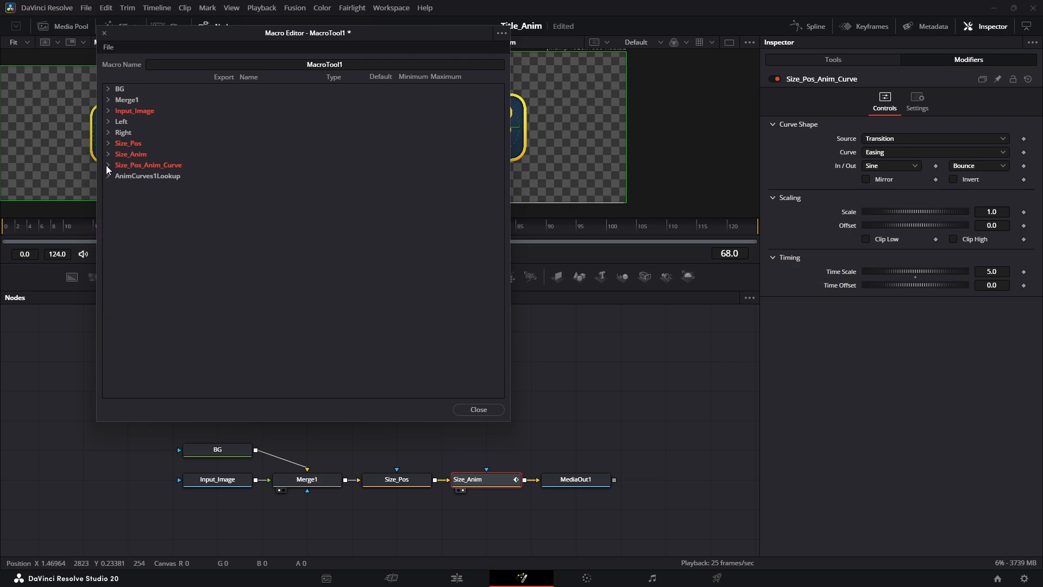
- Save the macro as Image_bounce_anim.setting in Fusion > Templates > Edit > Titles > sabz, replacing the existing file, and close the Macro Editor
left_click(499, 34)
left_click(526, 71)
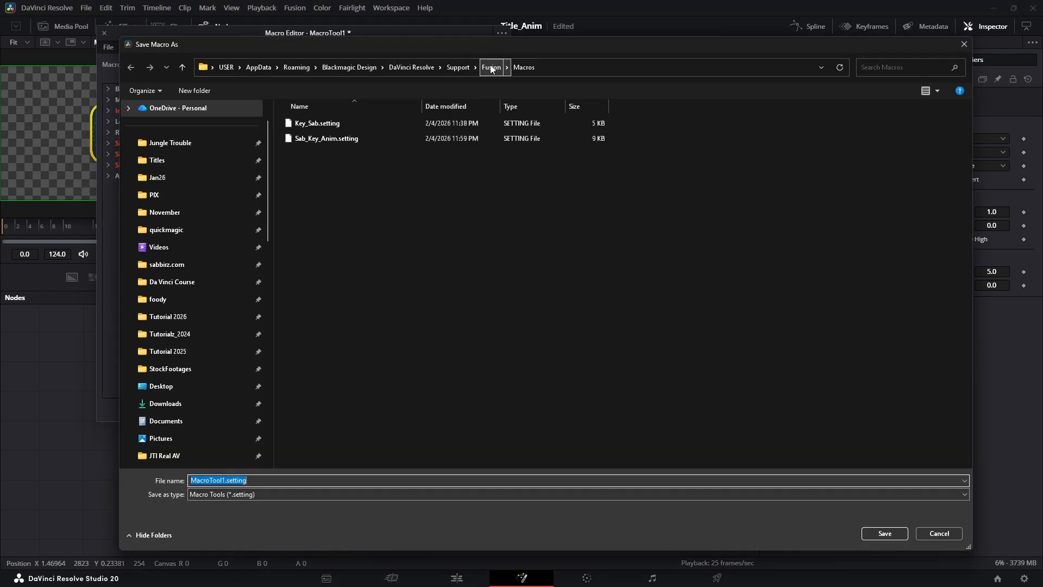
left_click(490, 68)
double_click(313, 380)
double_click(323, 128)
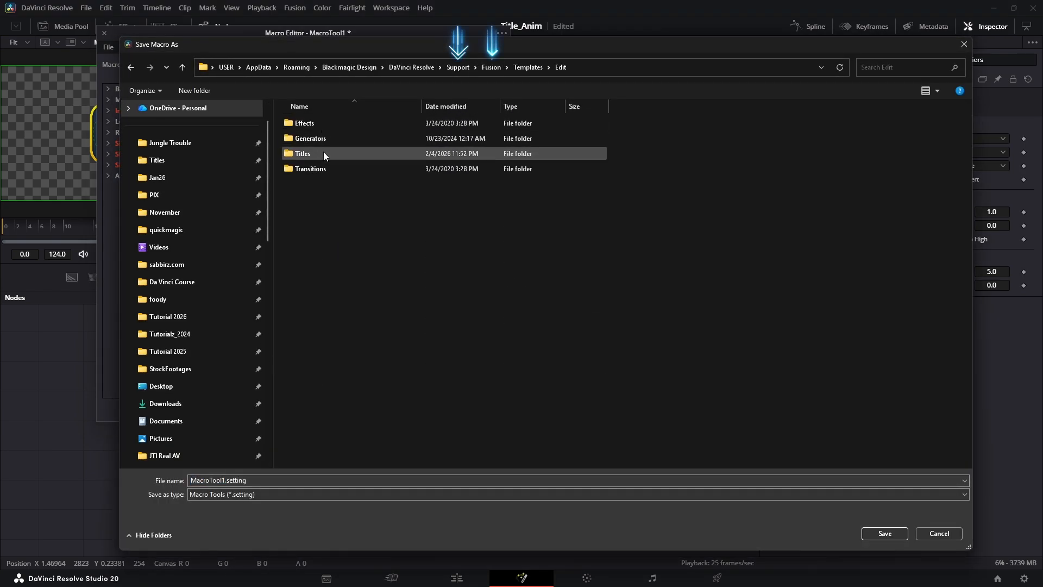
double_click(311, 154)
double_click(315, 138)
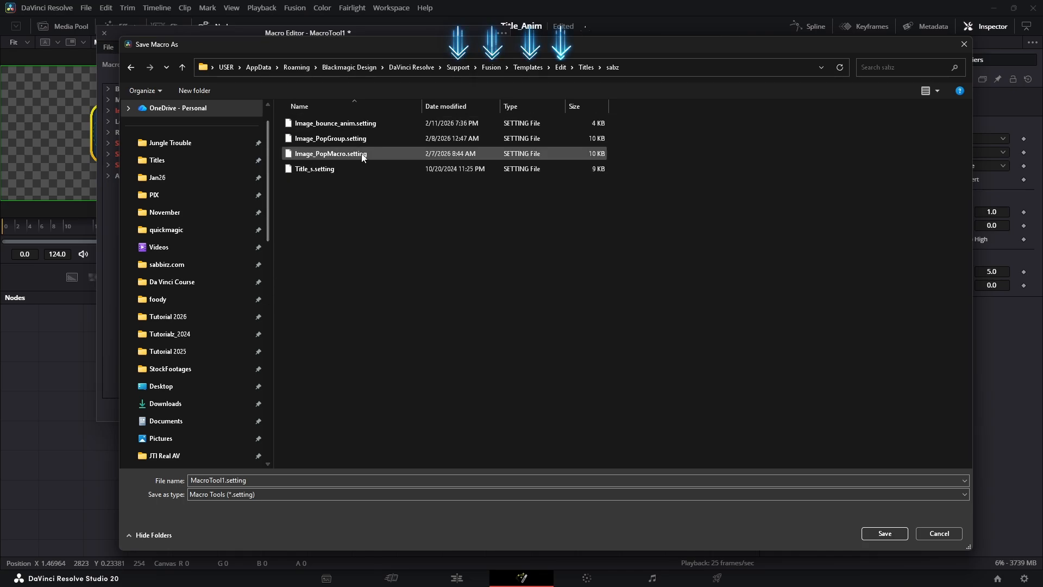
left_click(332, 123)
left_click(881, 533)
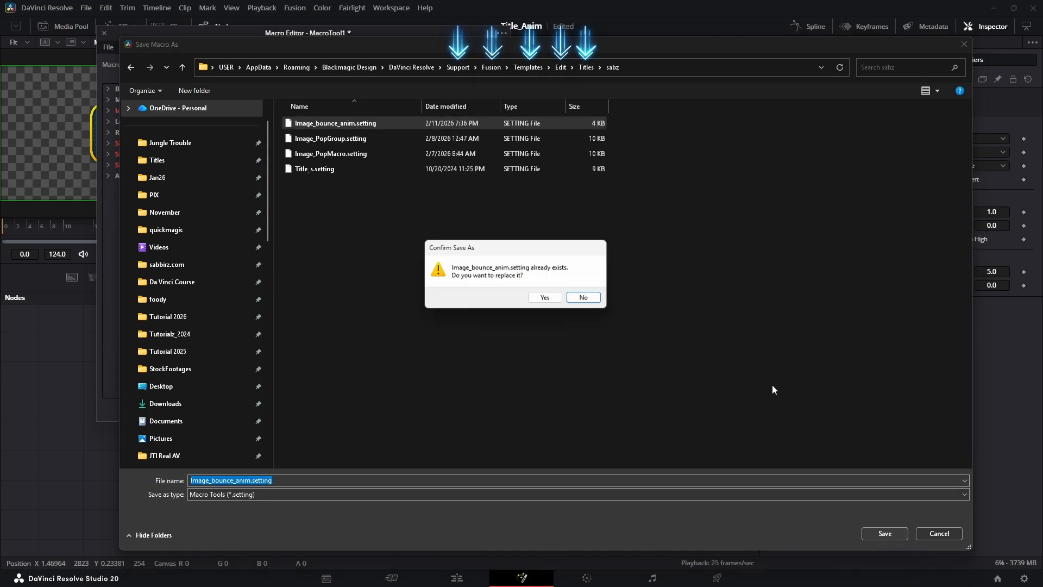
key("y")
left_click(477, 410)
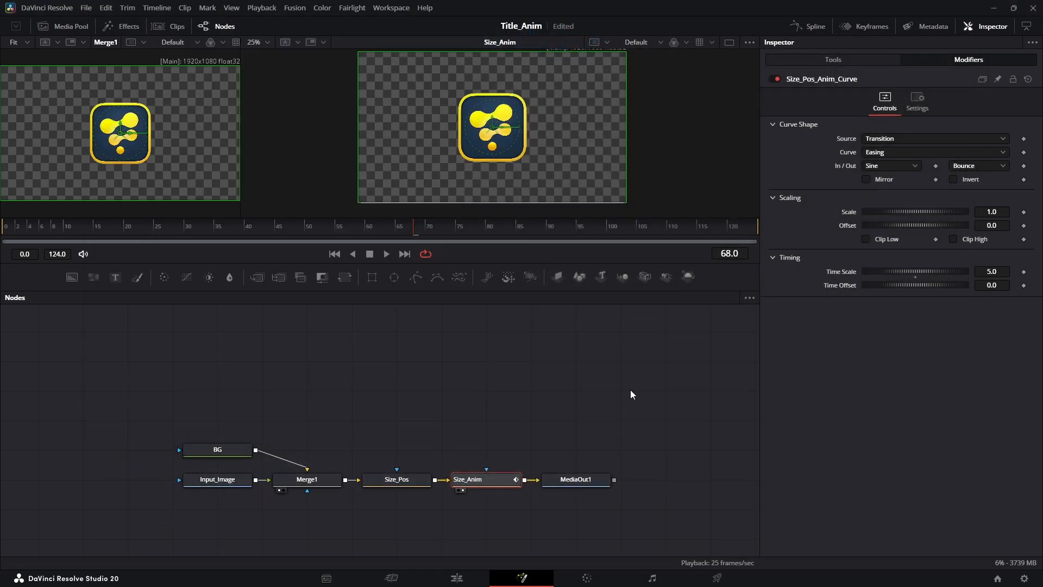
- On the Edit page, move the s06_02.mp4 and s08_01.mp4 clips with the Video 2 clip above further along the timeline
left_click(455, 578)
scroll(455, 503, "down", 3)
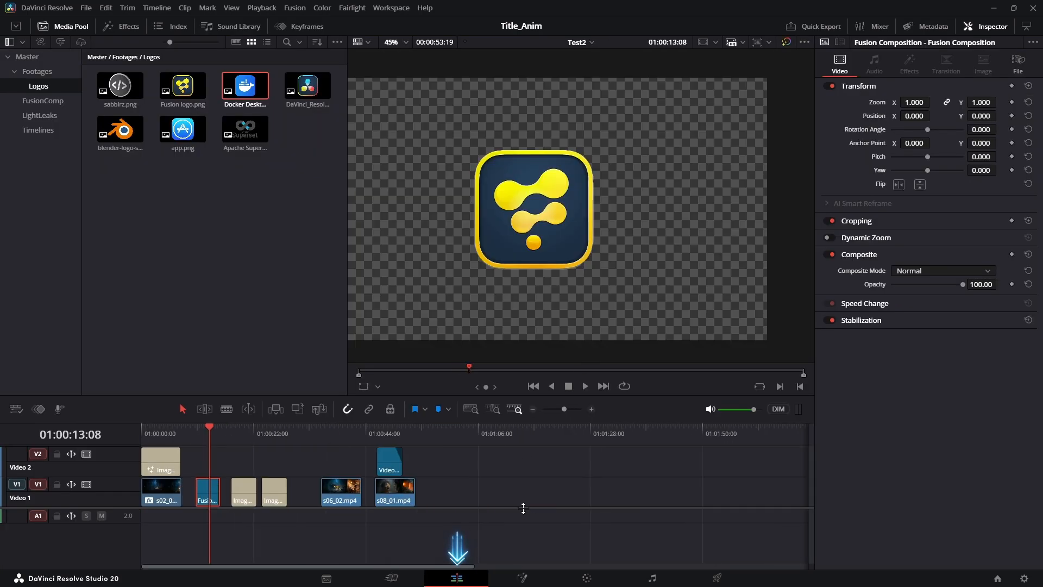
left_click_drag(345, 465, 283, 492)
left_click(282, 439)
left_click(323, 435)
left_click(336, 465)
left_click_drag(544, 471, 423, 494)
left_click_drag(488, 496, 675, 498)
left_click(324, 491)
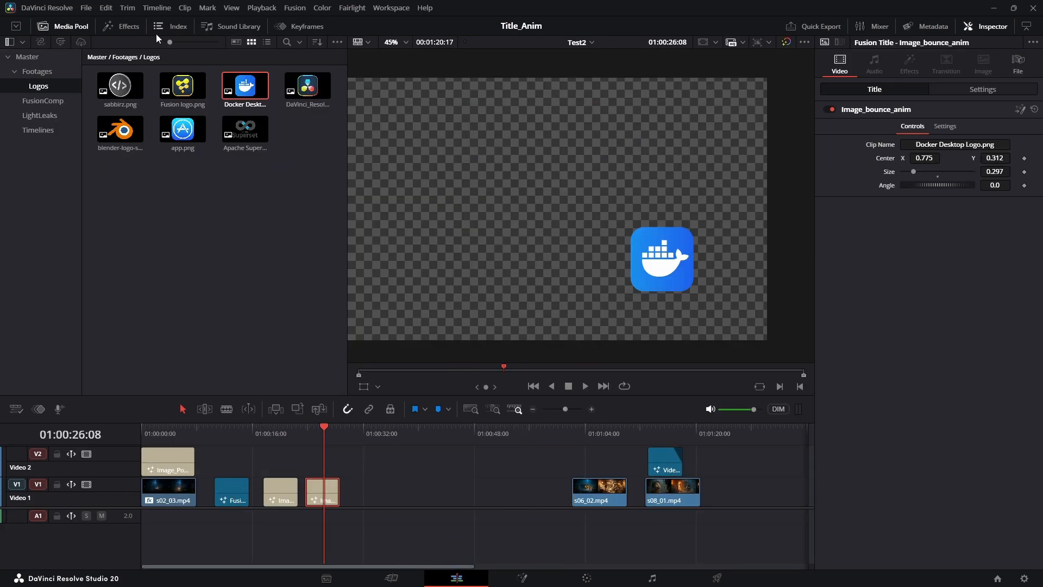
- Add the Image_bounce_anim title from the sabz category to Video 1 just after the existing title clips
left_click(120, 26)
scroll(20, 216, "down", 3)
left_click(36, 255)
left_click_drag(156, 107, 348, 504)
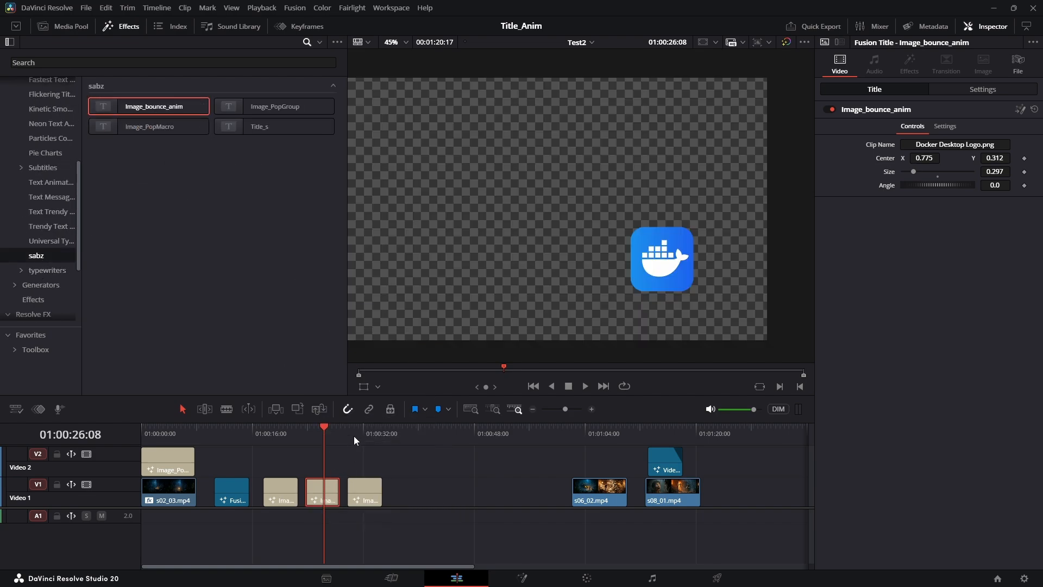
- Play the newly added title from its start to check the scale-in animation
left_click(354, 438)
key("ctrl+equal")
scroll(361, 449, "up", 2)
left_click_drag(466, 431, 447, 442)
key("space")
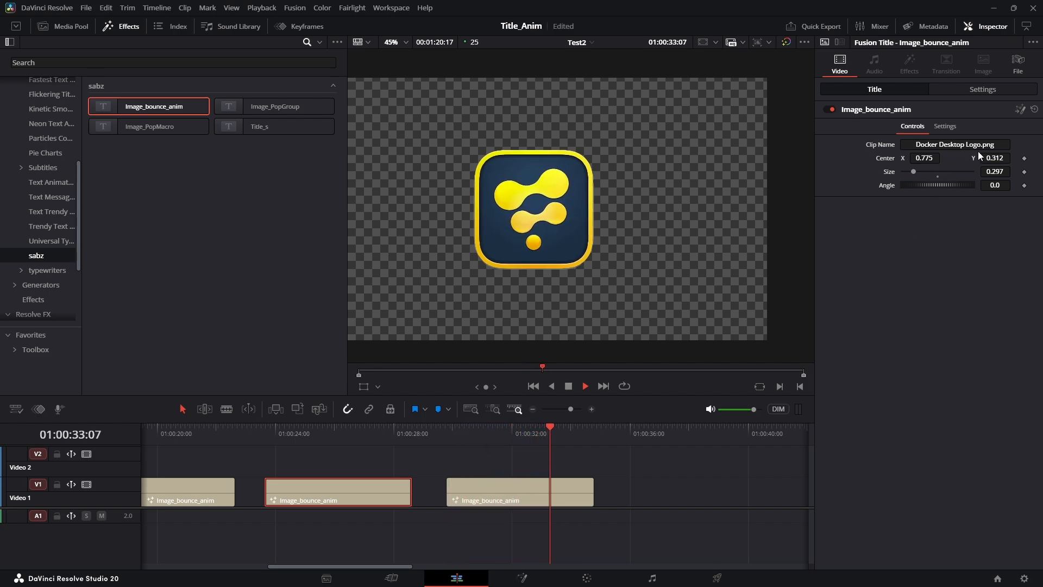
left_click(442, 442)
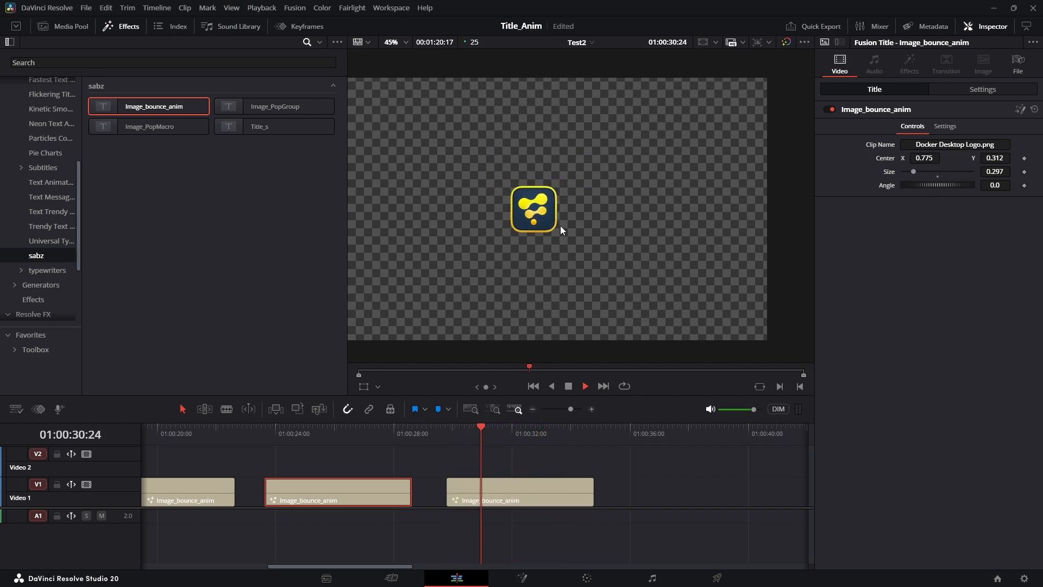
- Select the new title clip to show its controls and replay its animation from the start
left_click(537, 485)
left_click(454, 440)
key("space")
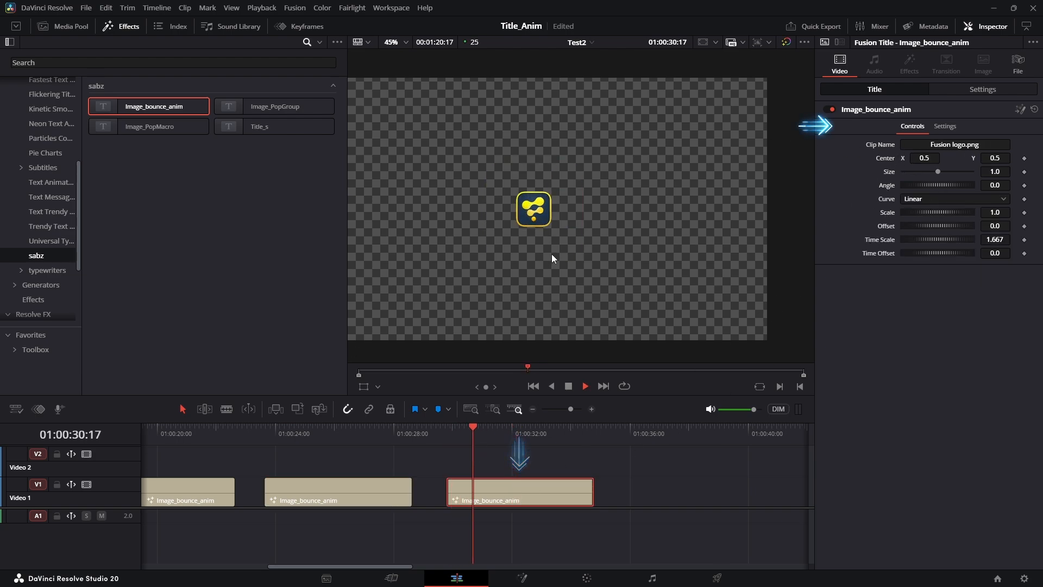
key("space")
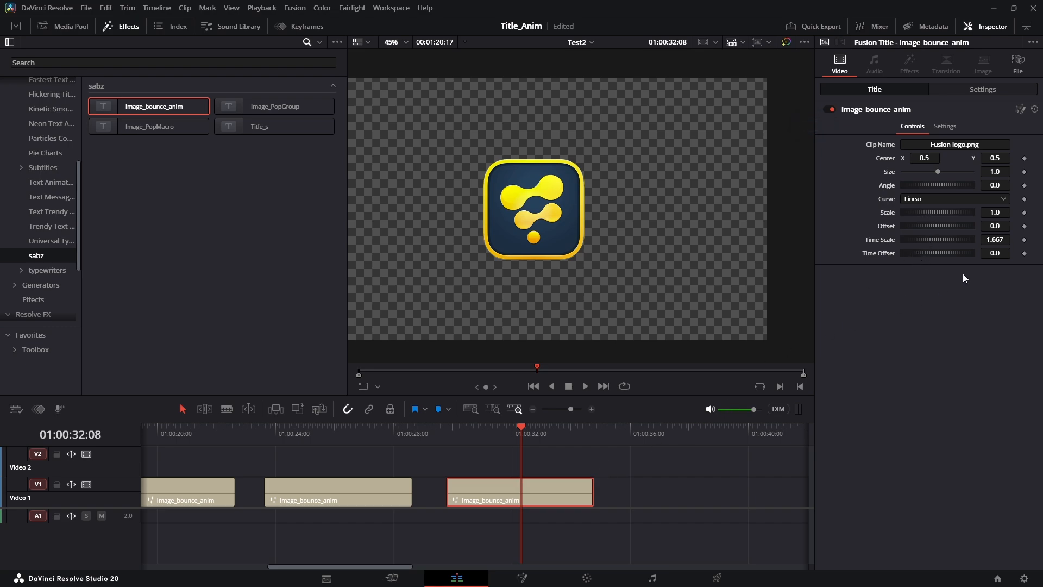
- Set the title's Time Scale to 5.0 and play the animation
type("5")
key("Tab")
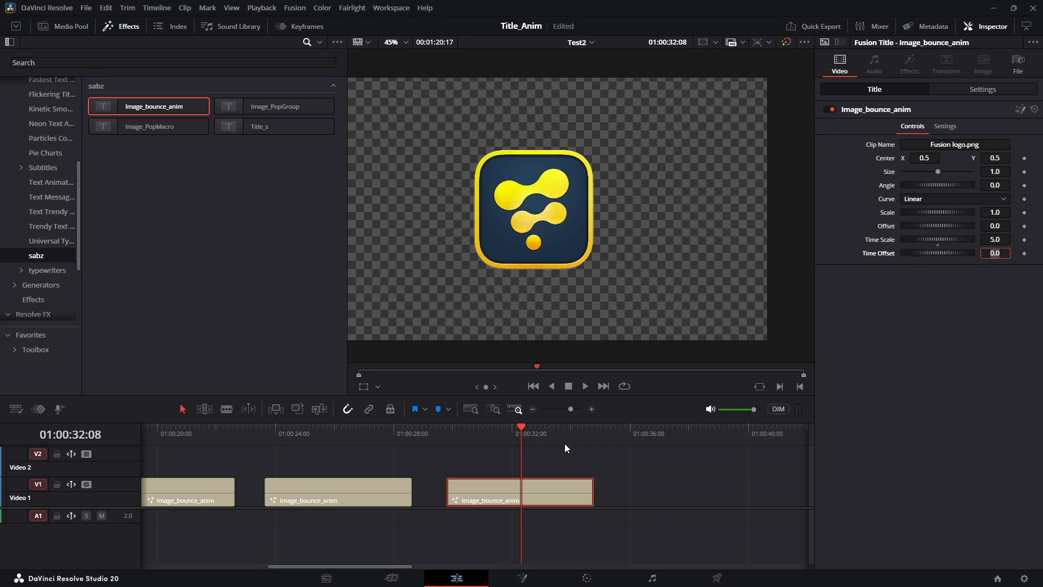
left_click(449, 430)
key("space")
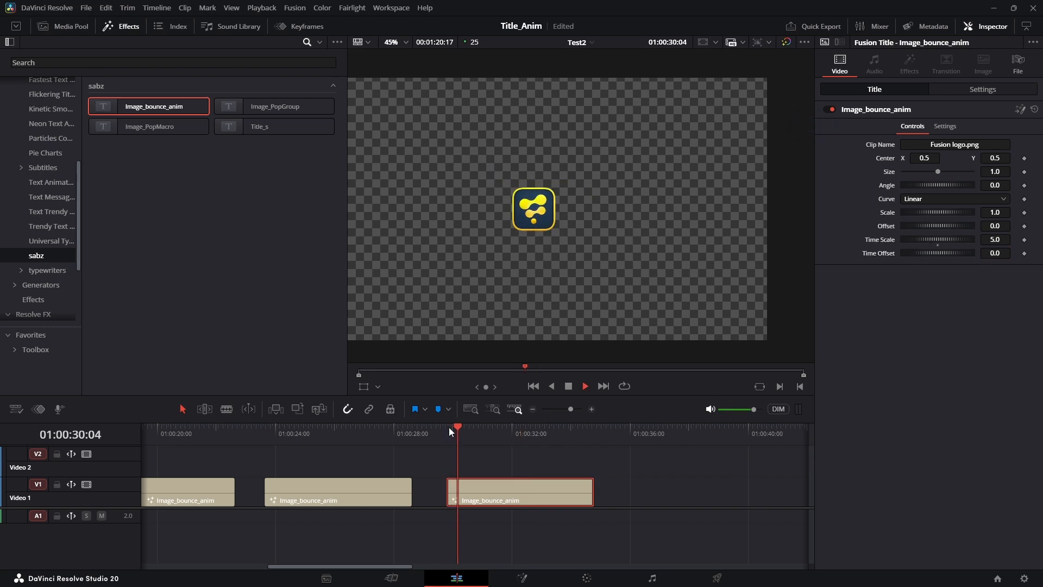
- Set the title's Time Scale to 8.0 and play the animation from the clip's start
left_click(997, 239)
type("8")
key("Tab")
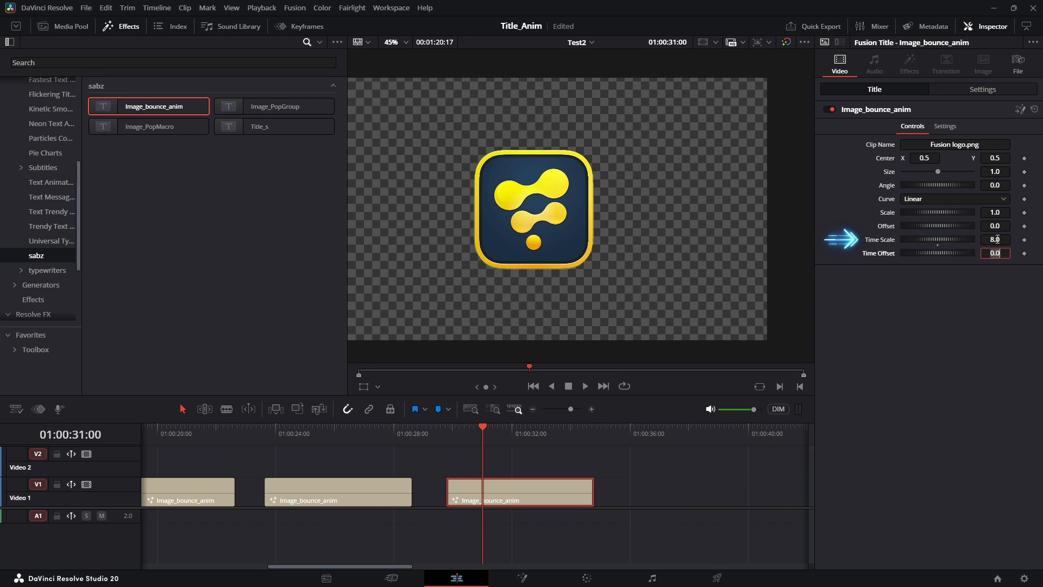
left_click(444, 435)
key("space")
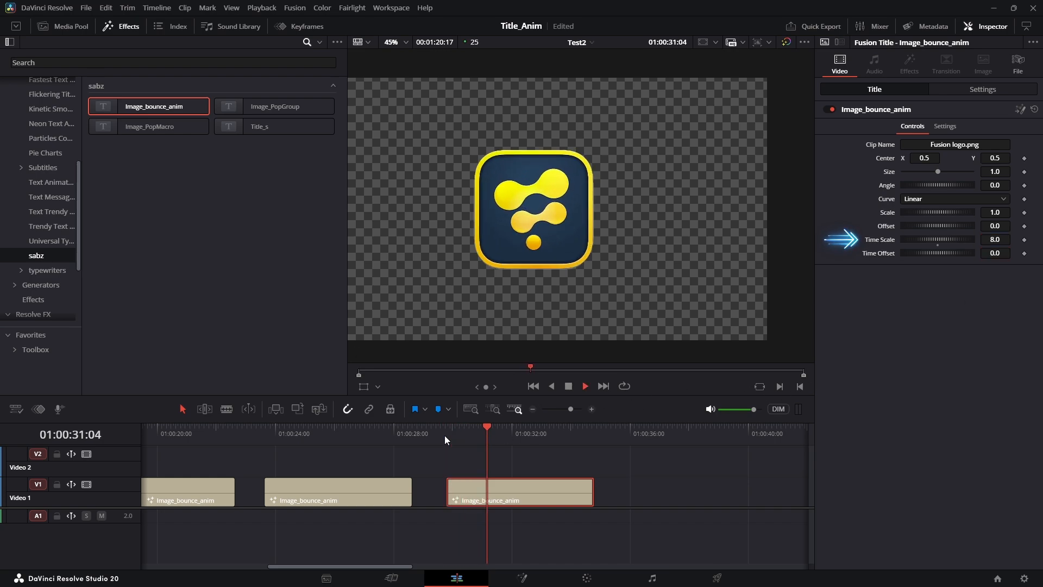
key("space")
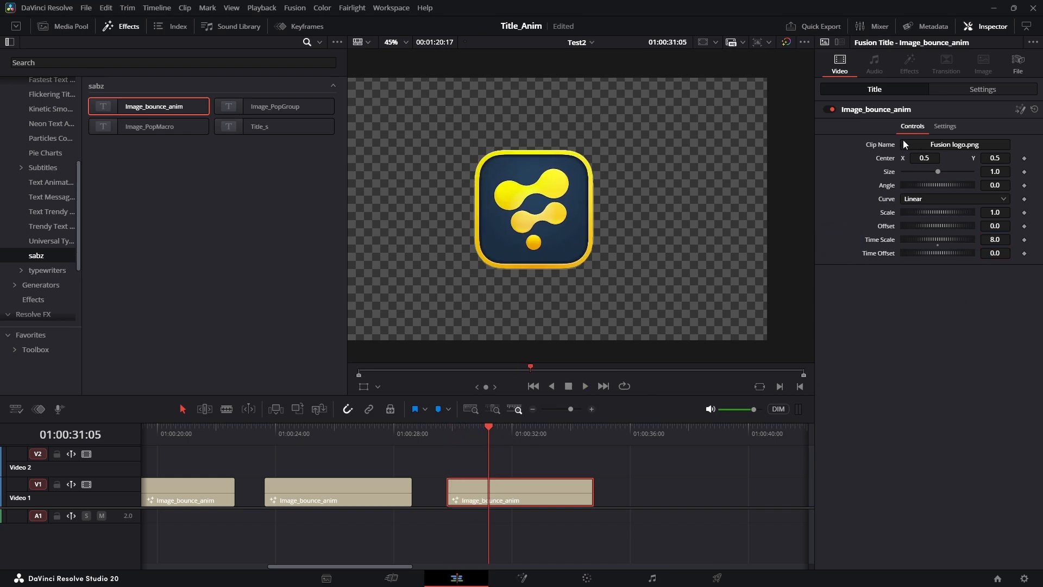
- Set the title's Curve to Easing with In as Sine and Out as Bounce, and play the animation
left_click(943, 198)
left_click(926, 222)
left_click(918, 213)
left_click(914, 239)
left_click(1003, 214)
left_click(984, 346)
left_click(448, 434)
key("space")
left_click(556, 430)
left_click(443, 435)
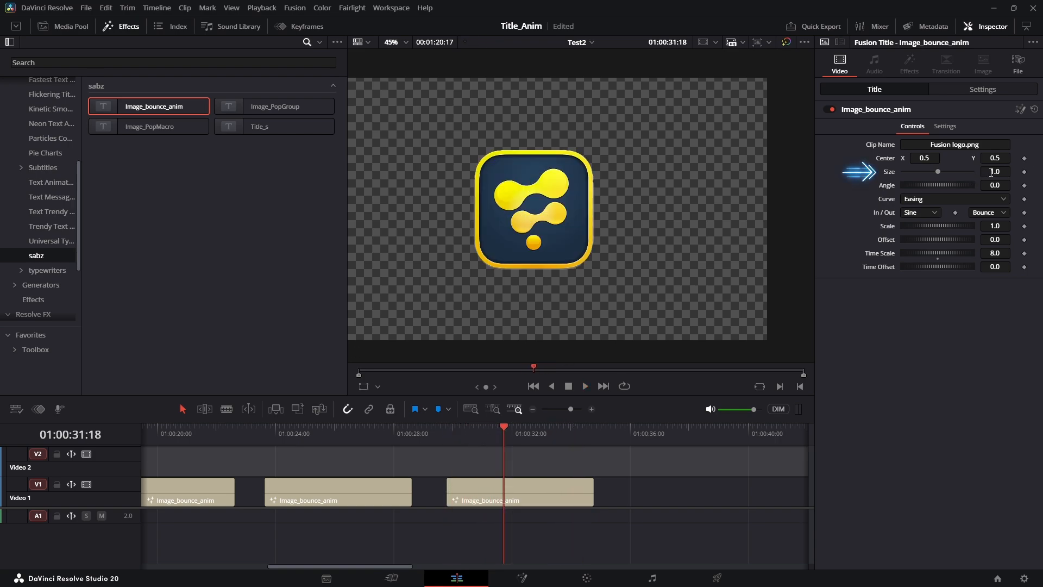
- Replace the title's image with blender-logo-square.png from the Logos bin, set its Size to about 0.454 and play the animation
left_click_drag(992, 172, 989, 172)
left_click_drag(992, 172, 995, 174)
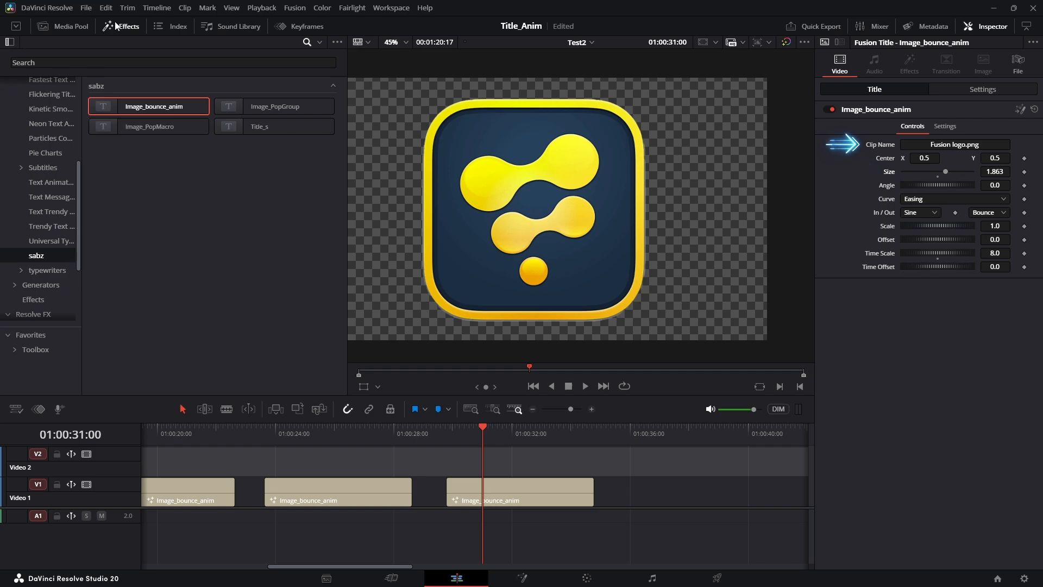
left_click(64, 26)
left_click_drag(120, 129, 951, 146)
left_click_drag(1003, 172, 926, 173)
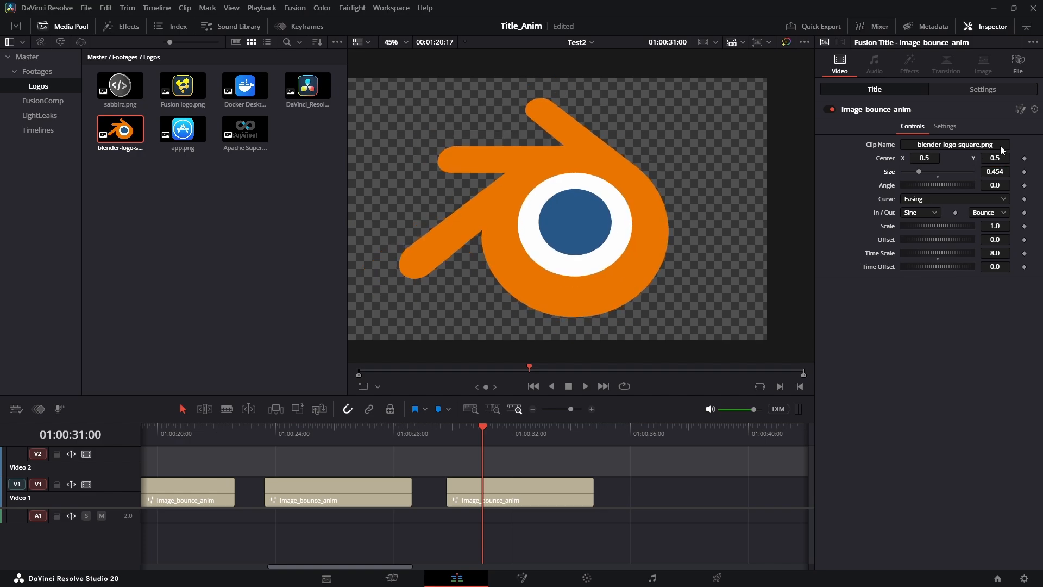
left_click(448, 435)
key("space")
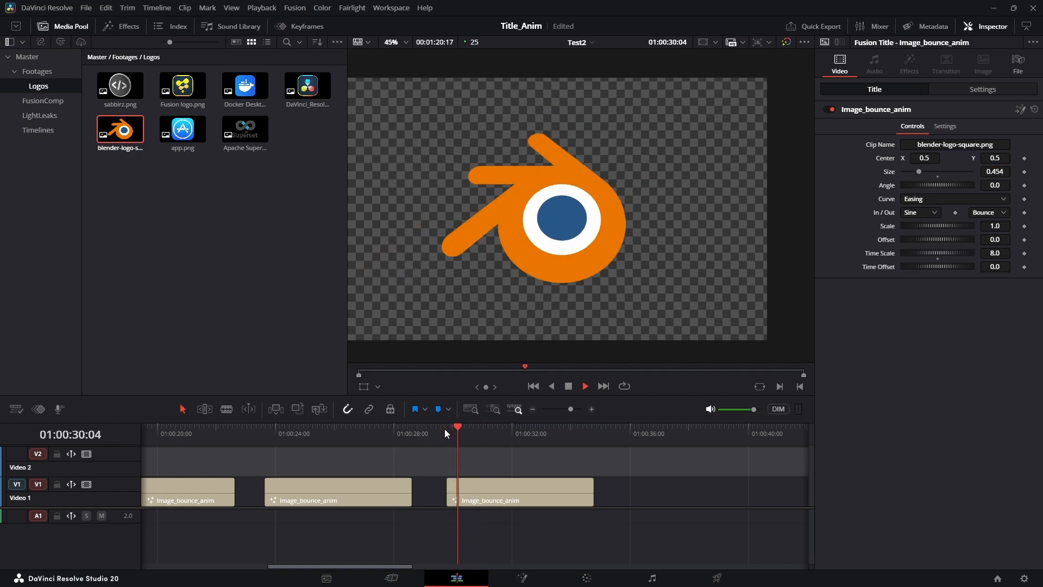
- Reduce the title's Size to about 0.121, shift its Center X to about 0.167 and play the animation
left_click(491, 500)
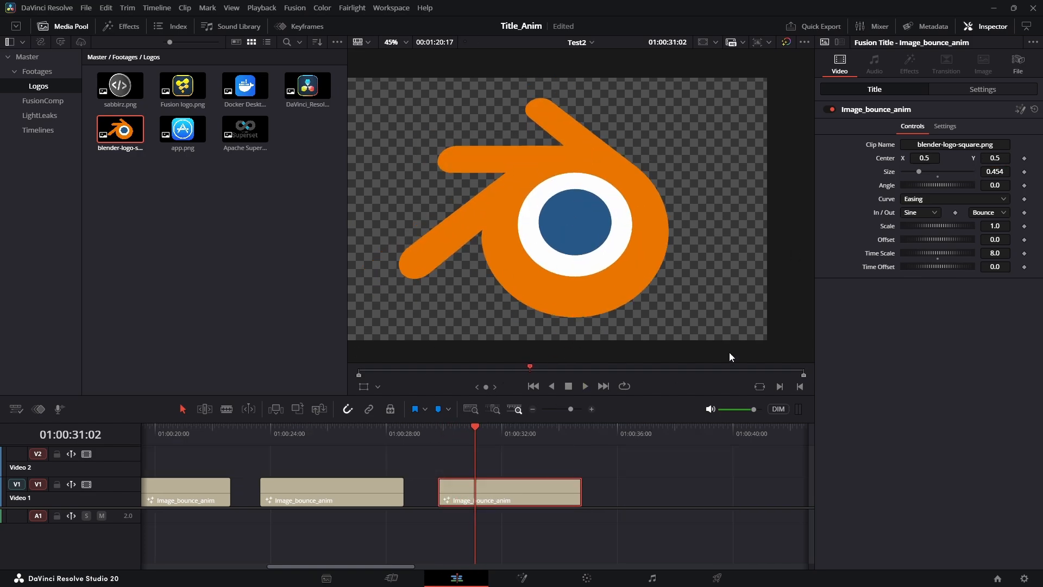
left_click_drag(995, 170, 978, 170)
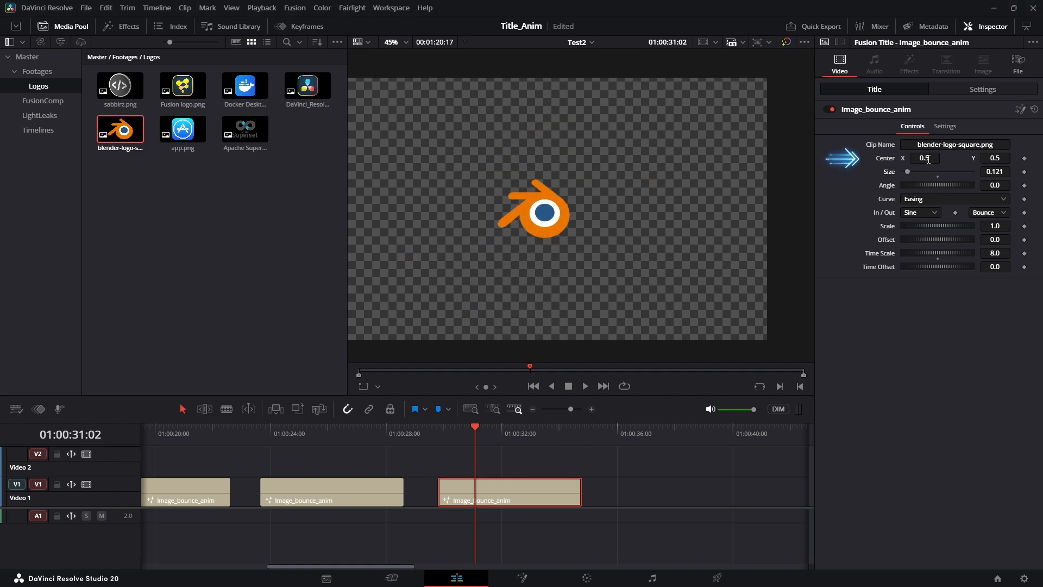
left_click_drag(929, 159, 841, 284)
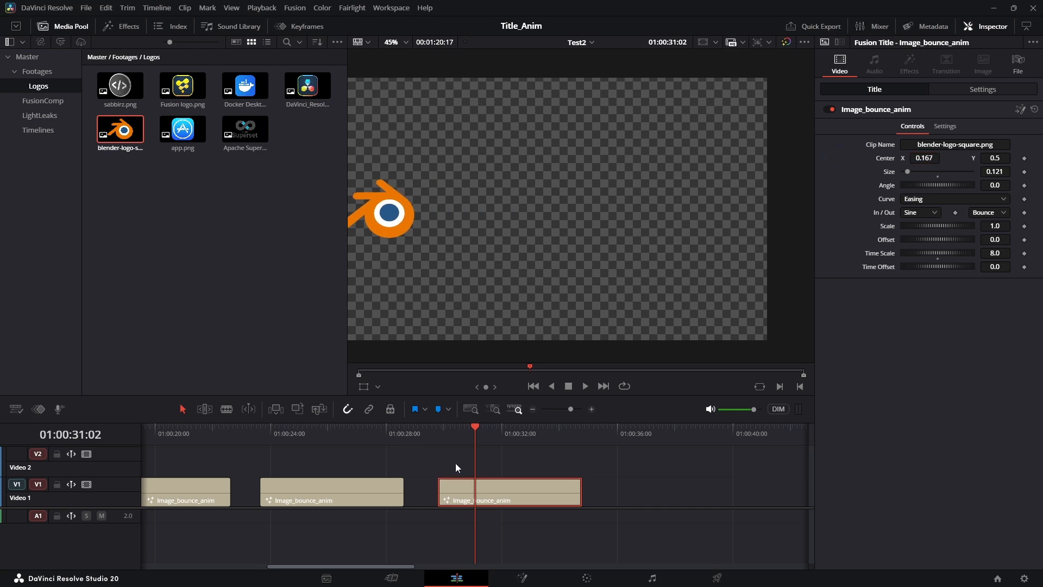
left_click(437, 434)
key("space")
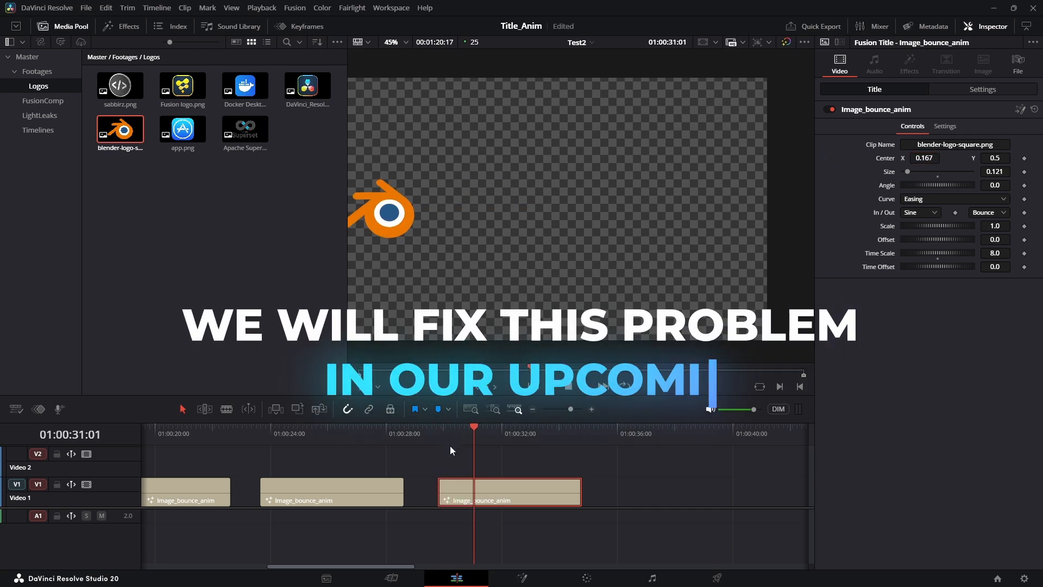
left_click(443, 435)
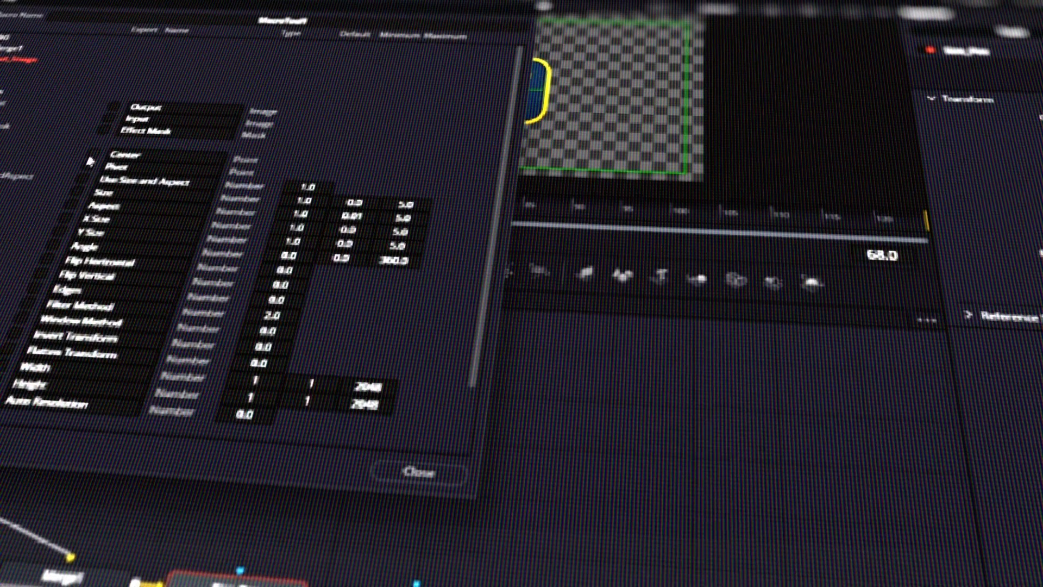
left_click(93, 155)
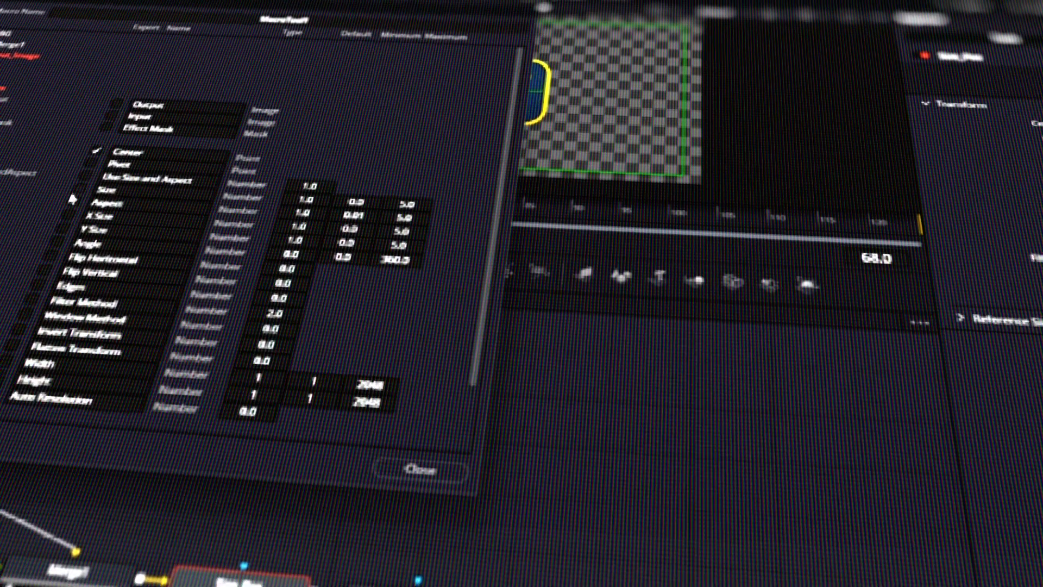
left_click(77, 192)
left_click(54, 244)
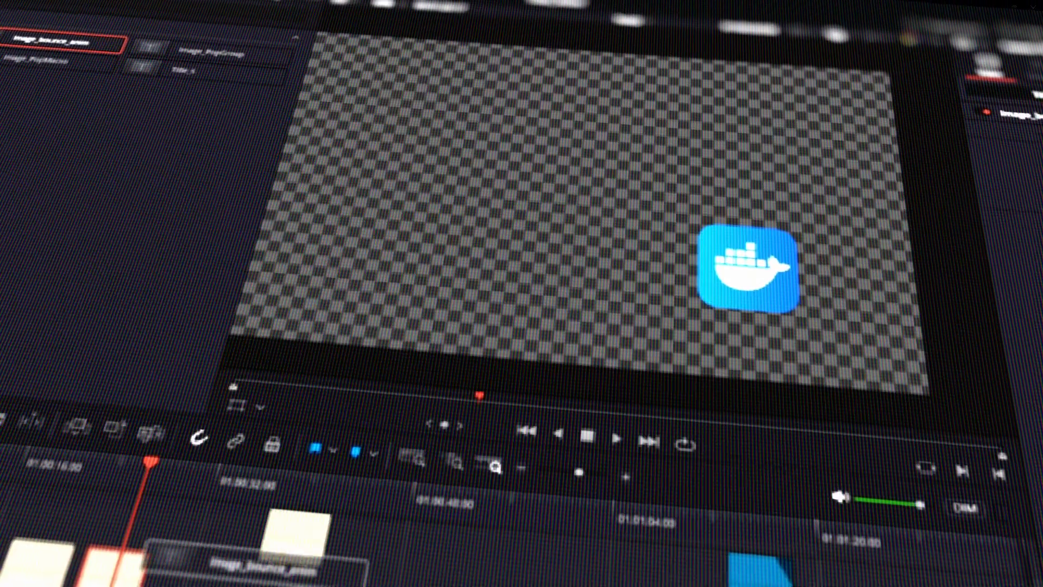
scroll(356, 493, "up", 6)
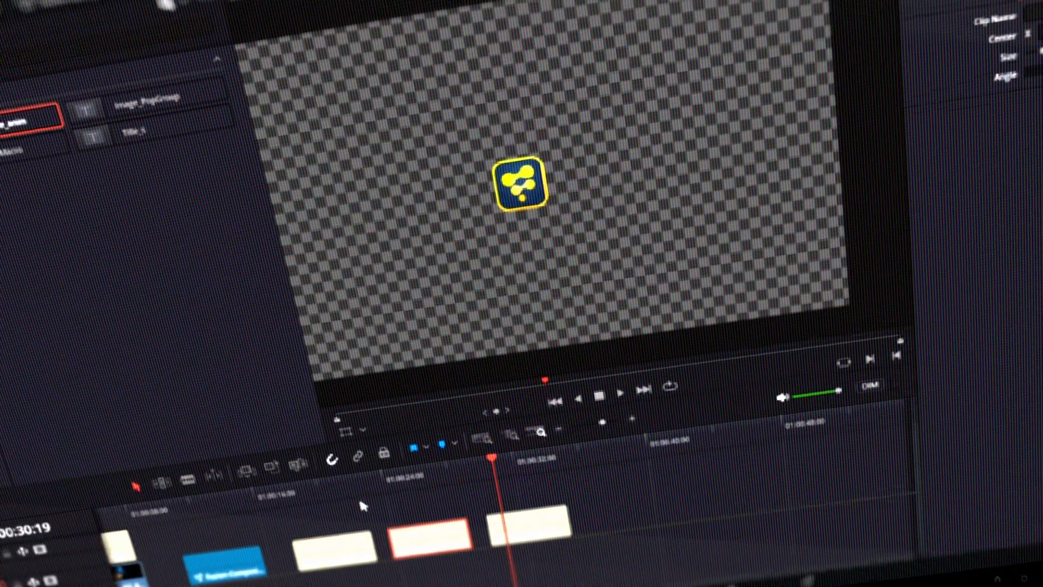
left_click_drag(487, 472, 462, 485)
key("space")
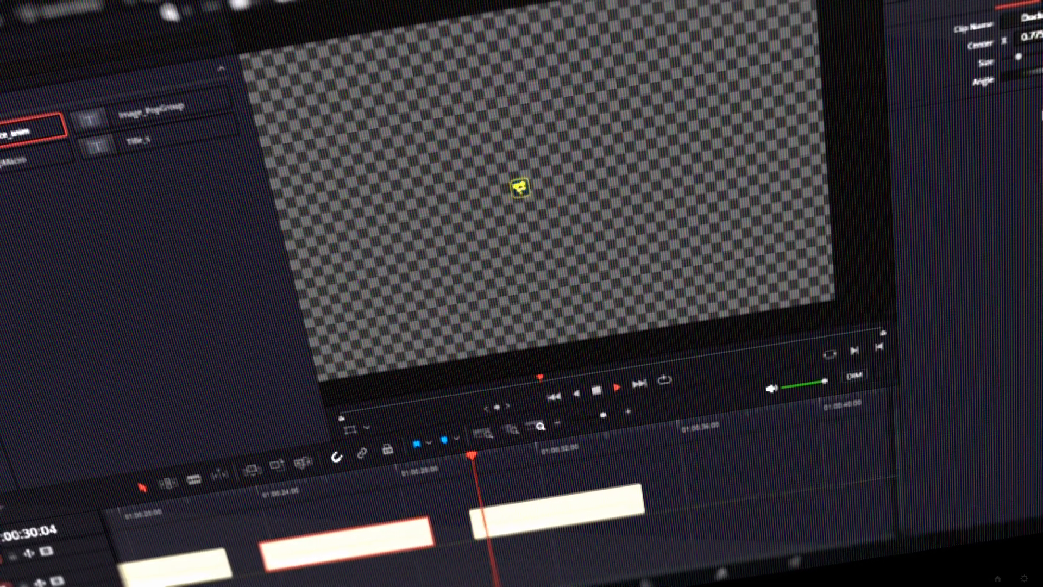